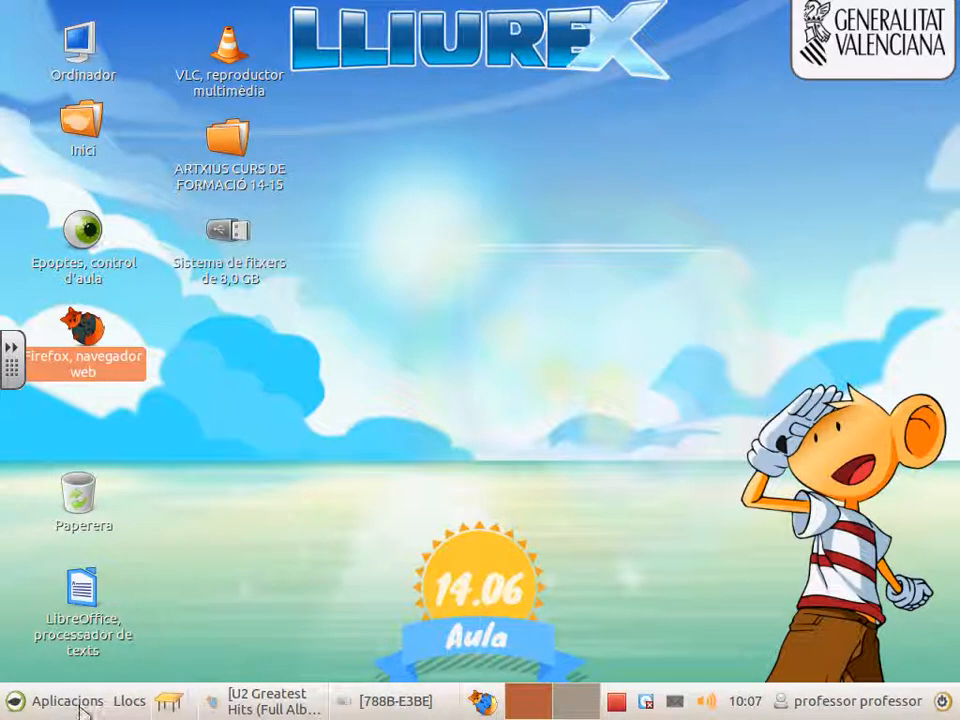
Step: Launch Firefox and reach YouTube through Google's apps menu in a new tab
{"action": "double_click", "coordinate": [107, 355]}
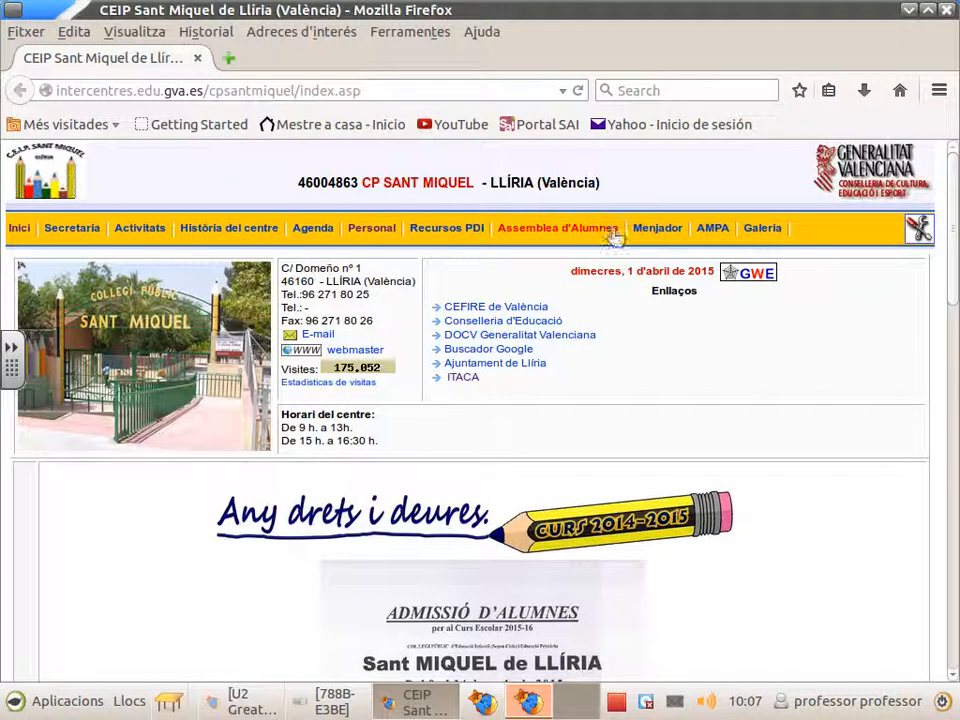
{"action": "left_click", "coordinate": [481, 350]}
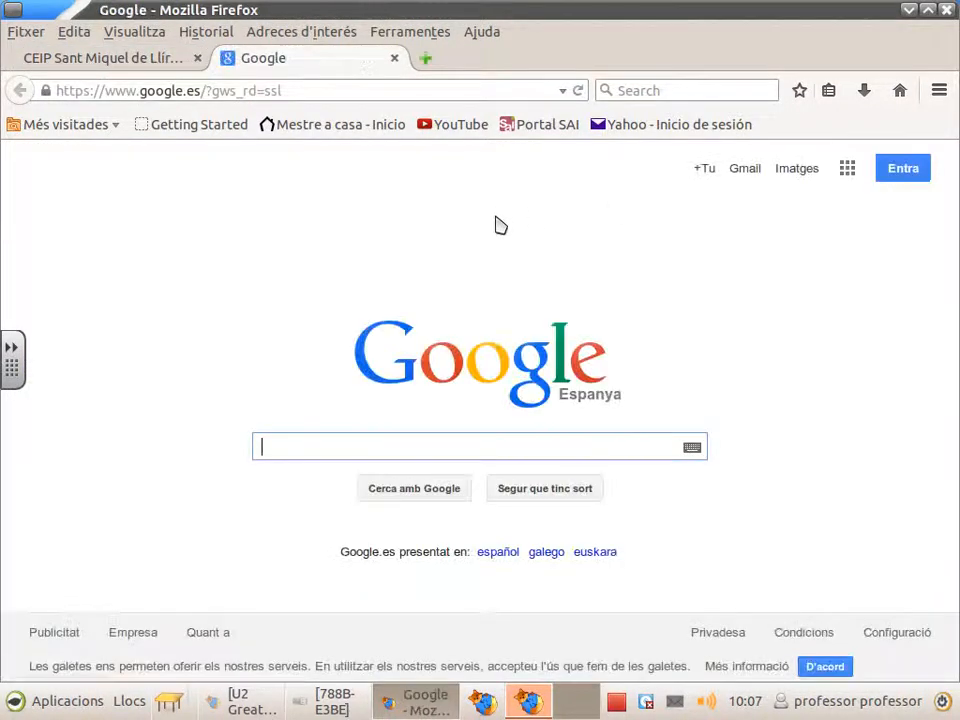
{"action": "left_click", "coordinate": [849, 171]}
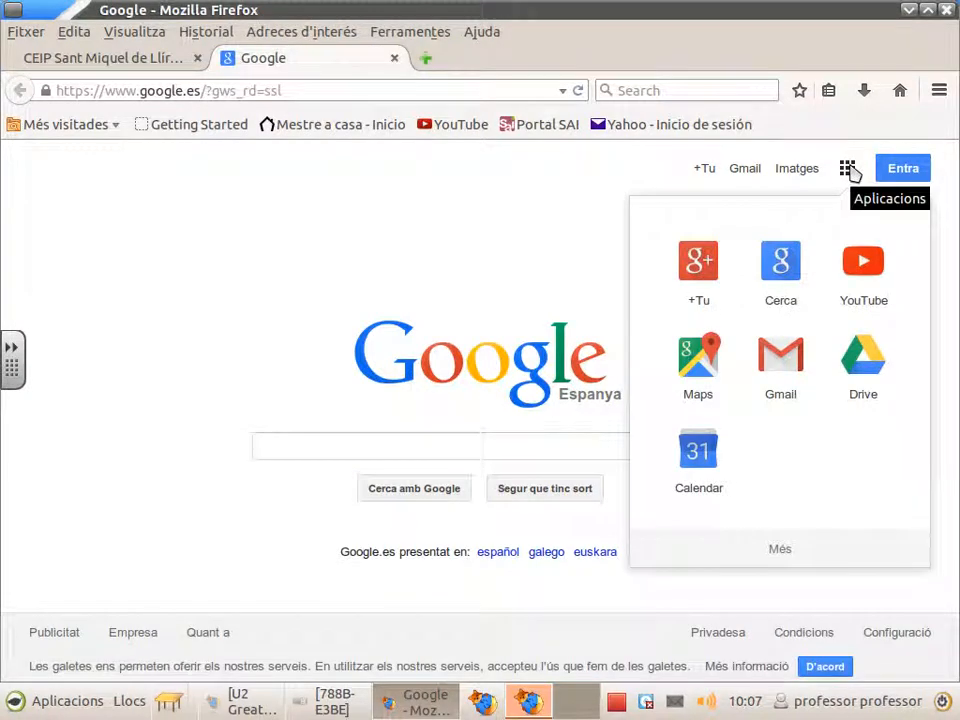
{"action": "left_click", "coordinate": [858, 266]}
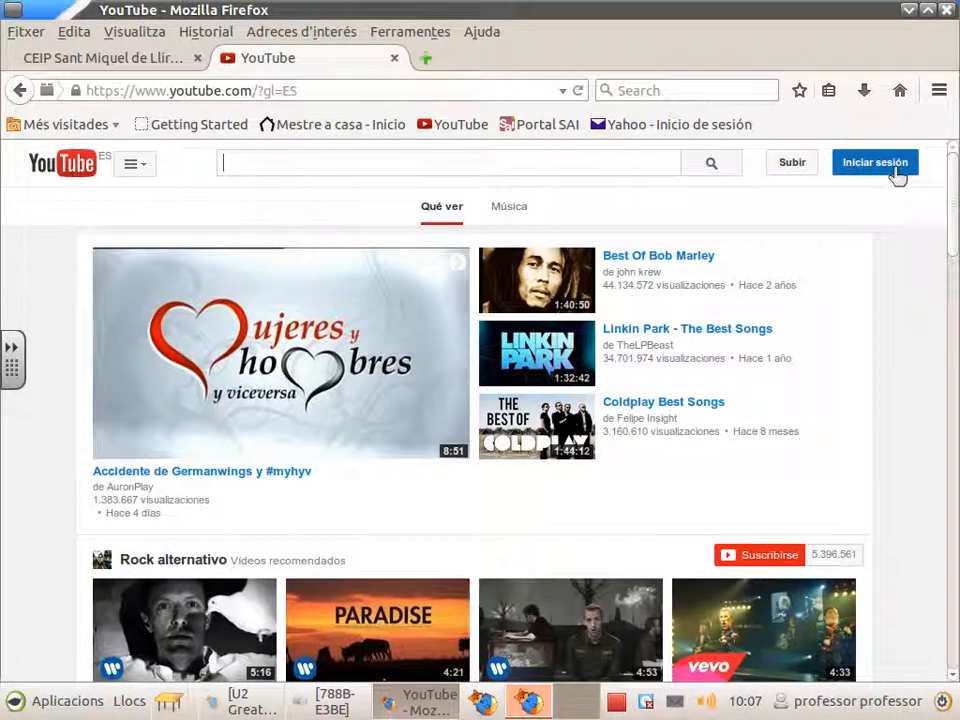
Step: Sign in to YouTube with the school Google account's e-mail and password
{"action": "left_click", "coordinate": [896, 170]}
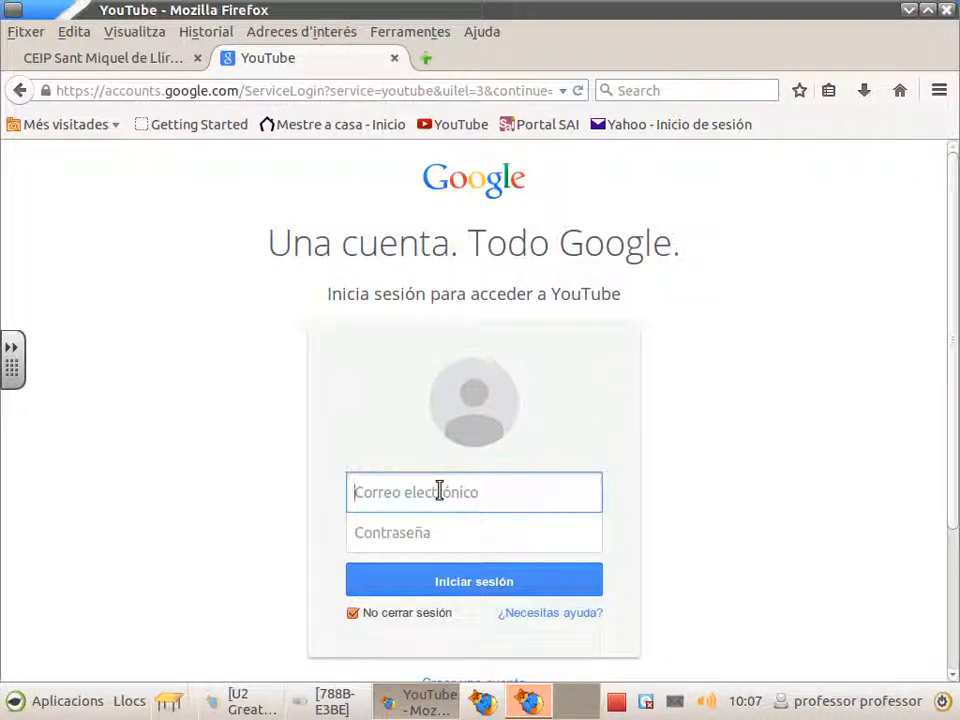
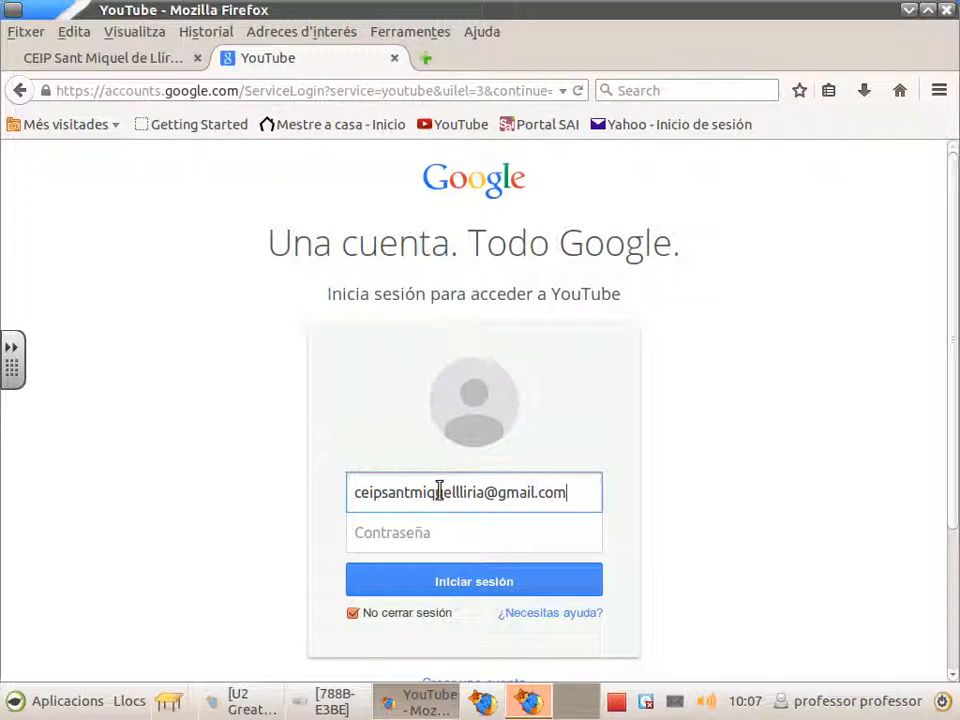
{"action": "left_click", "coordinate": [449, 526]}
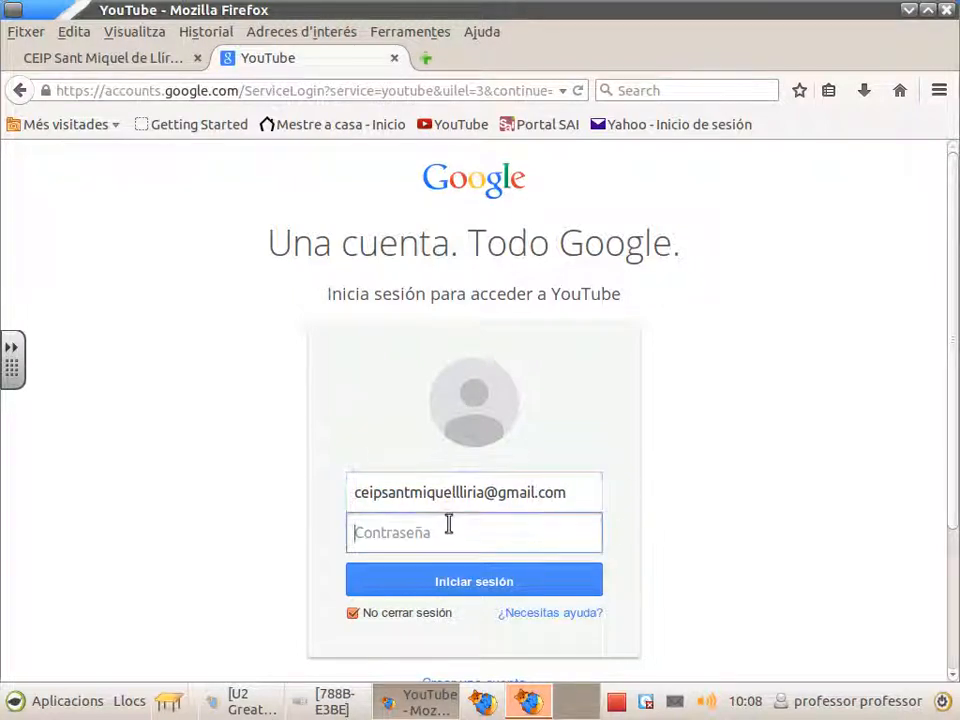
{"action": "type", "text": "••"}
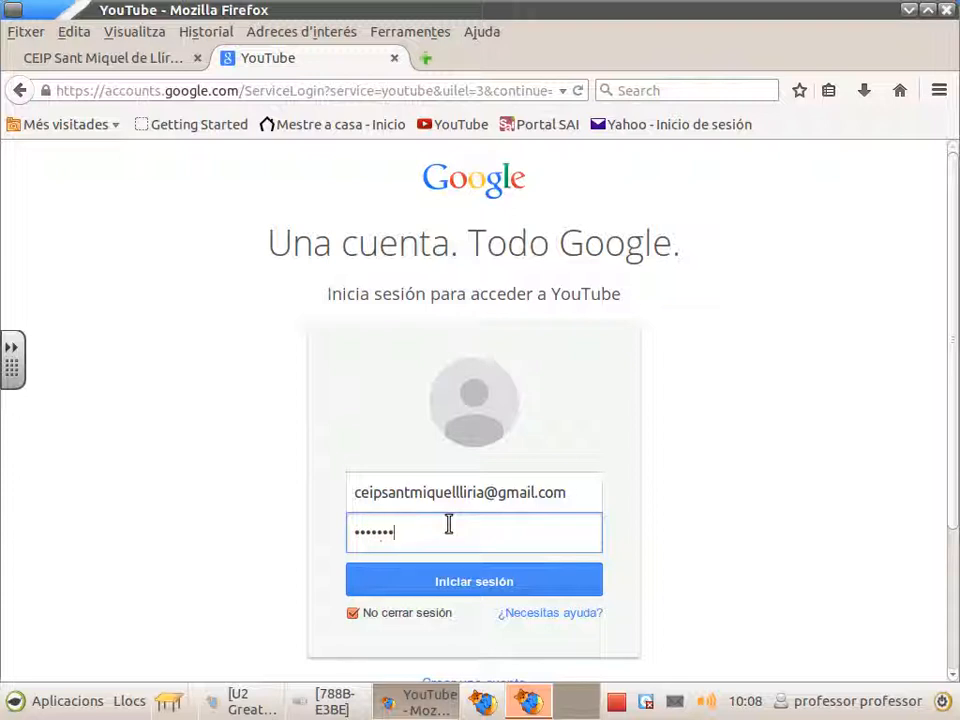
{"action": "left_click", "coordinate": [470, 587]}
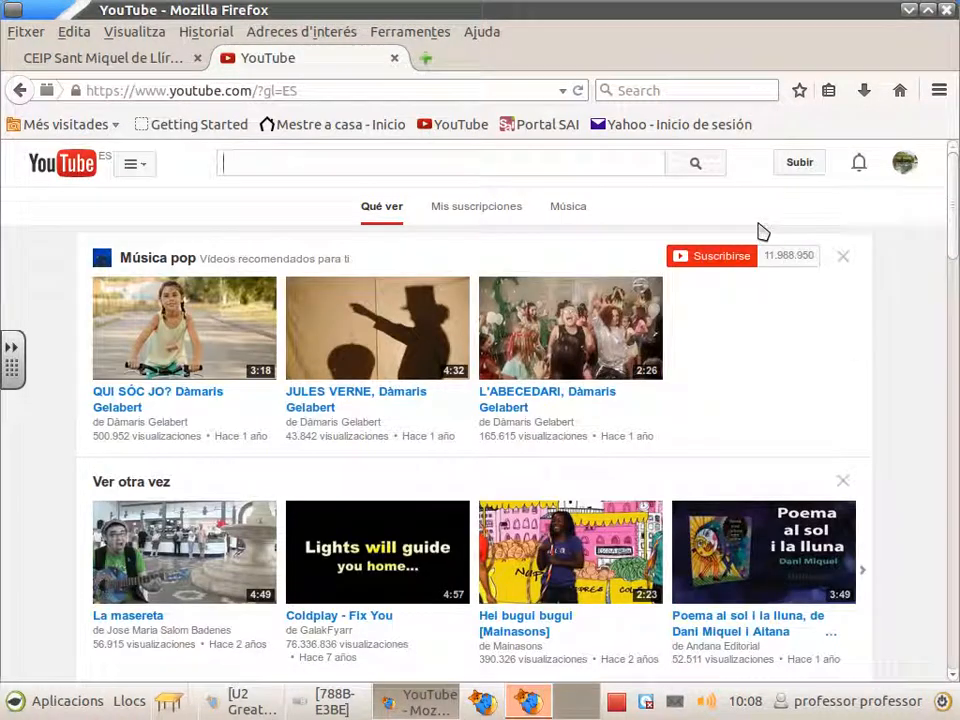
Step: Confirm the signed-in school account, then go to YouTube's Subir upload page
{"action": "left_click", "coordinate": [900, 168]}
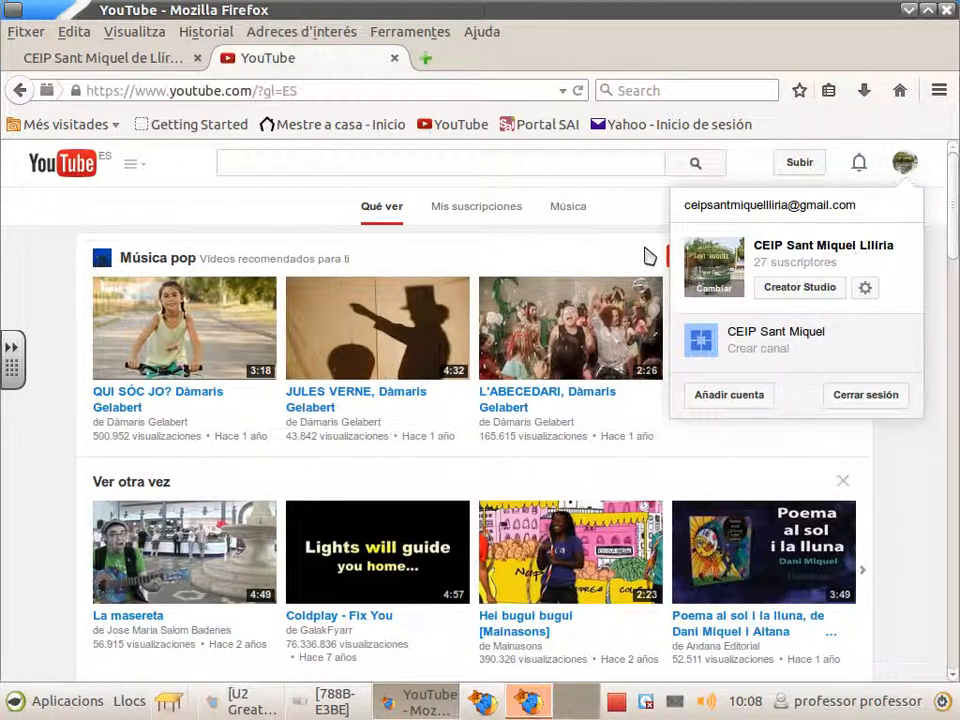
{"action": "left_click", "coordinate": [199, 208]}
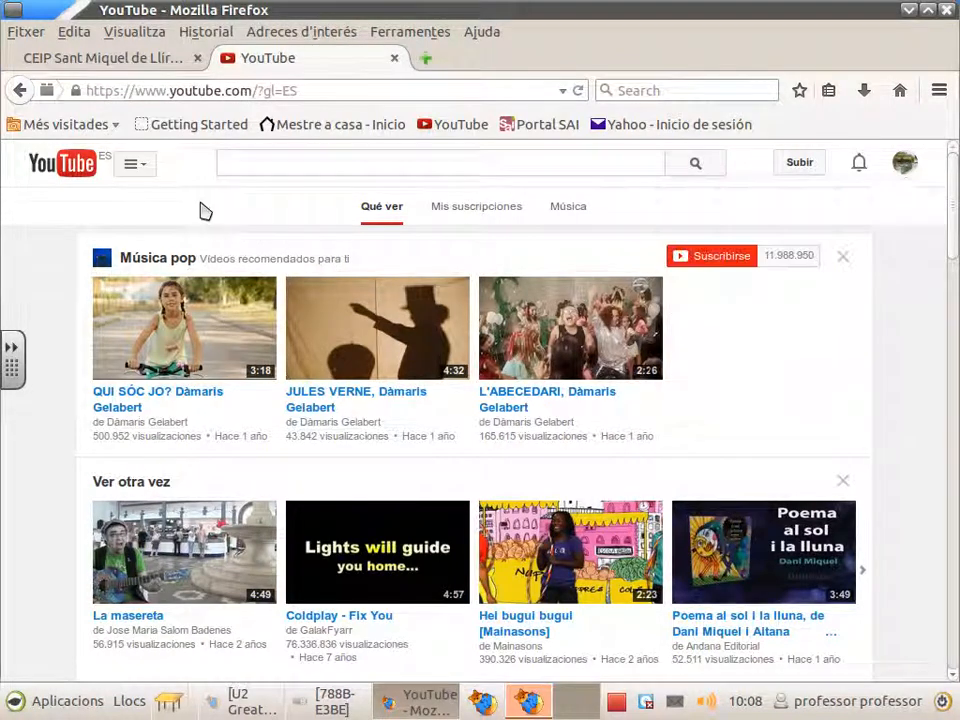
{"action": "left_click", "coordinate": [812, 171]}
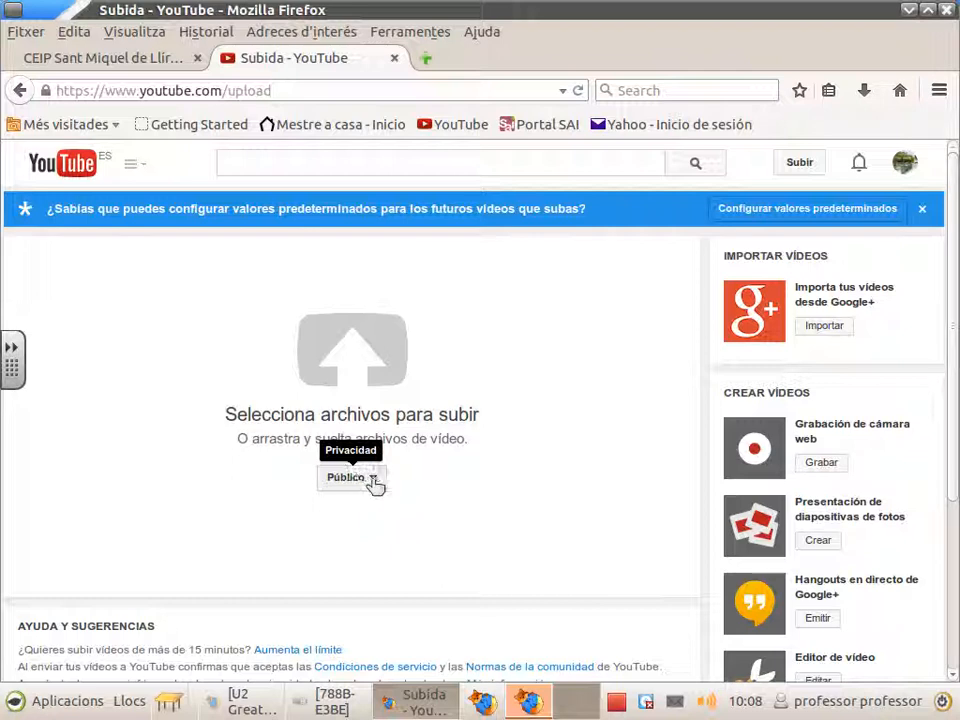
{"action": "left_click", "coordinate": [374, 481]}
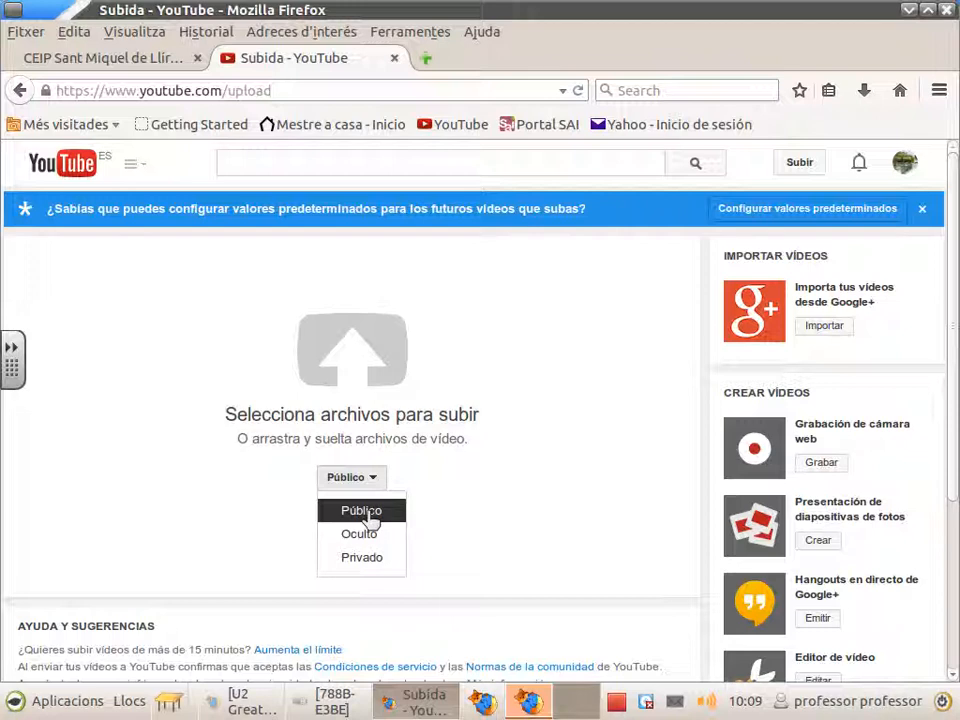
{"action": "left_click", "coordinate": [367, 513]}
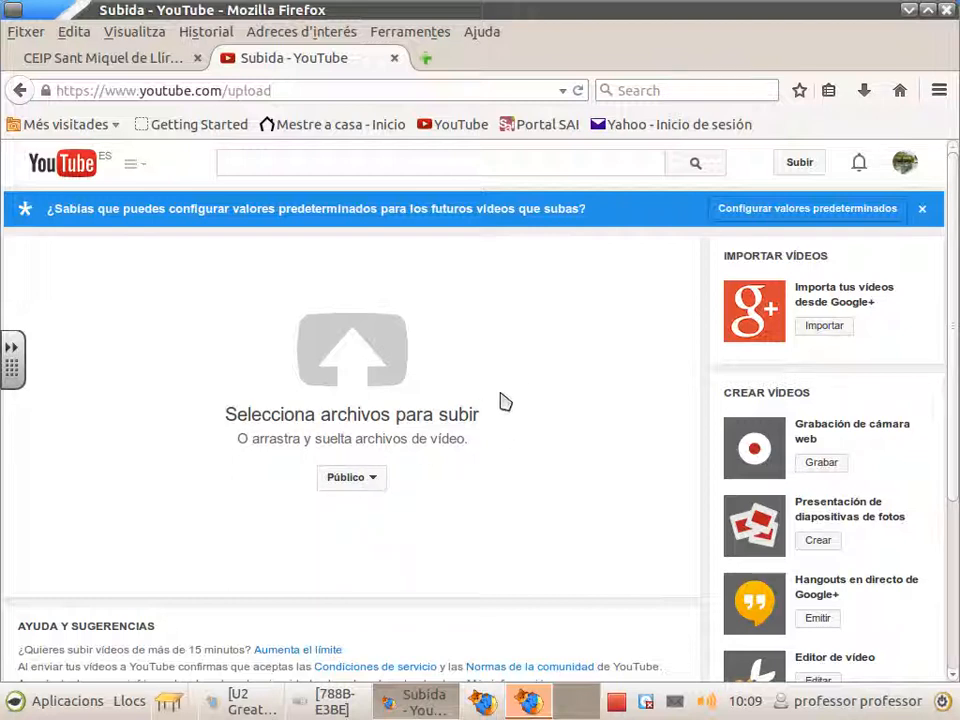
Step: Upload the file MOV003.MOD from the 788B-E3BE drive
{"action": "left_click", "coordinate": [356, 372]}
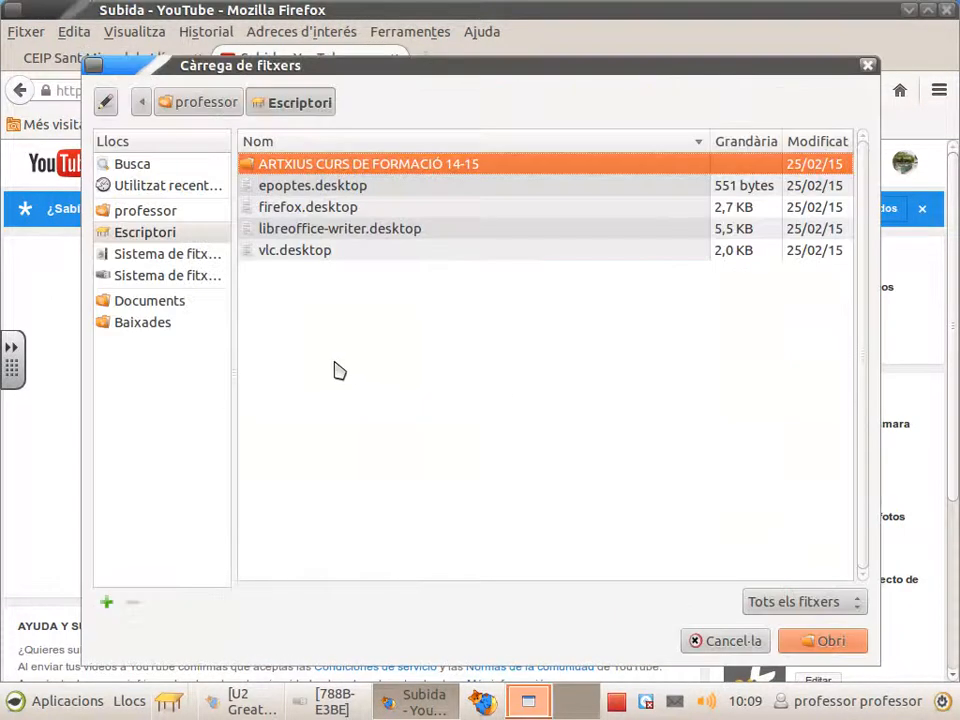
{"action": "left_click", "coordinate": [181, 280]}
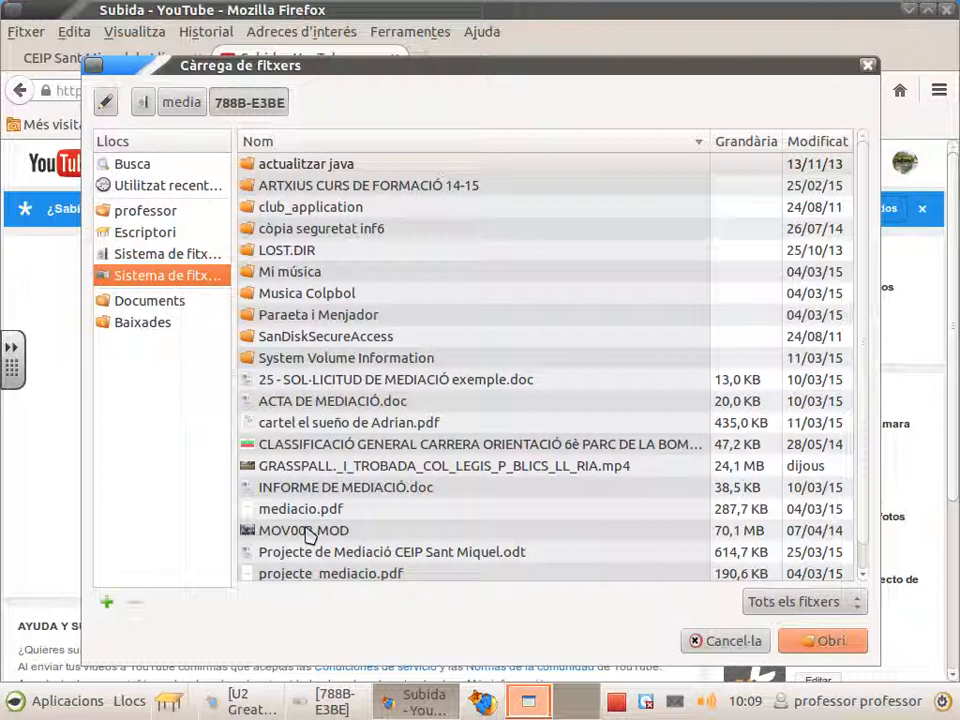
{"action": "left_click", "coordinate": [277, 537]}
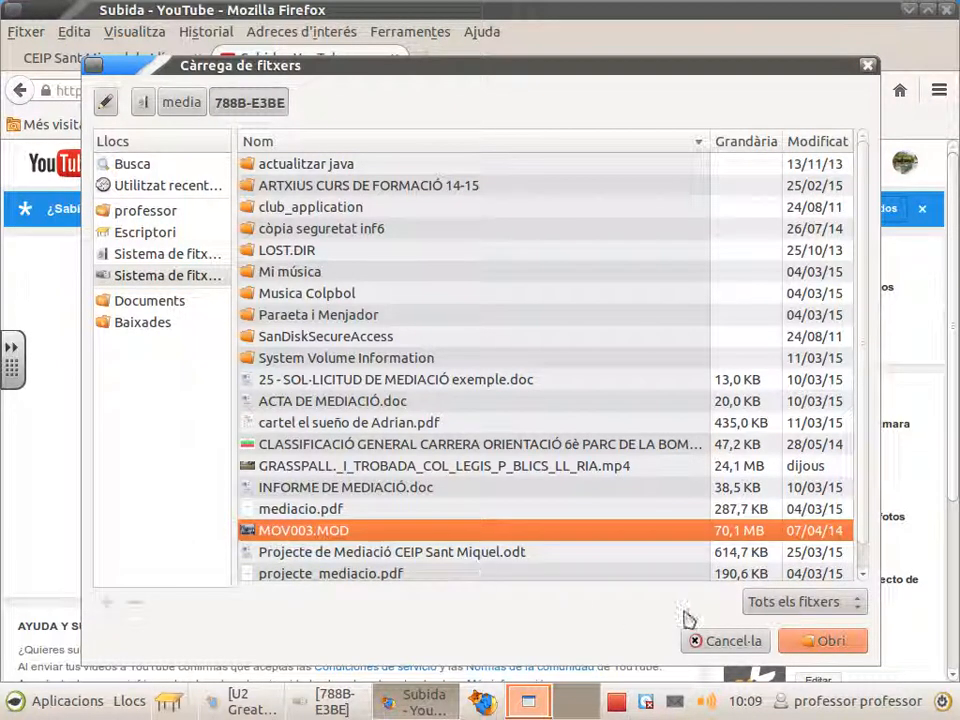
{"action": "left_click", "coordinate": [815, 643]}
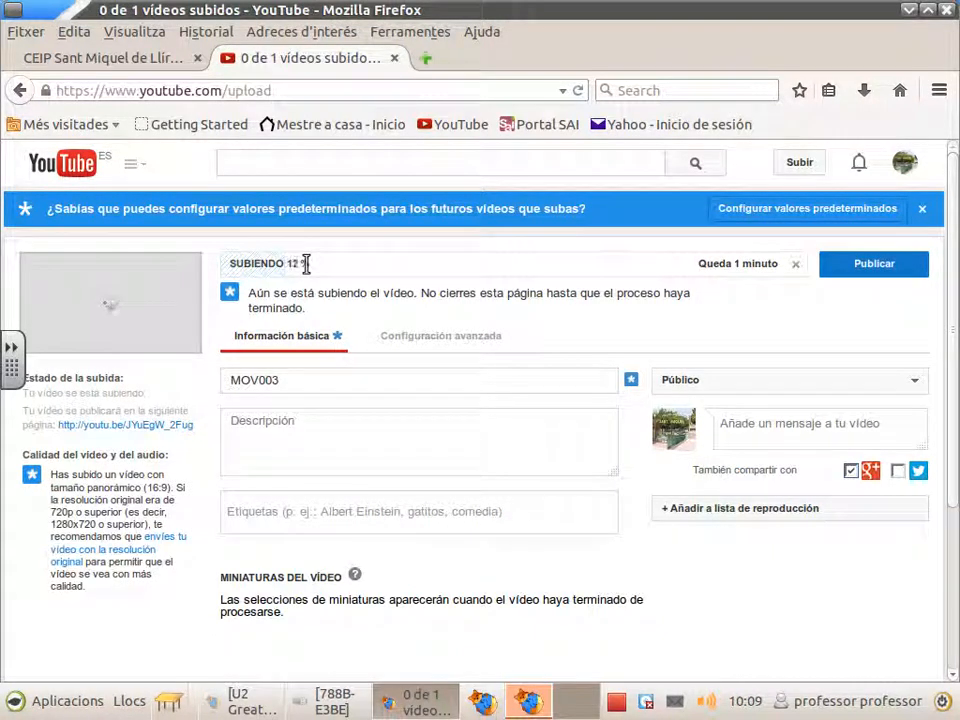
Step: Replace the MOV003 title with 'I trobada de Grasspall CEIP Sant Miquel' and add the schools-meeting description
{"action": "left_click_drag", "start_coordinate": [285, 379], "coordinate": [177, 385]}
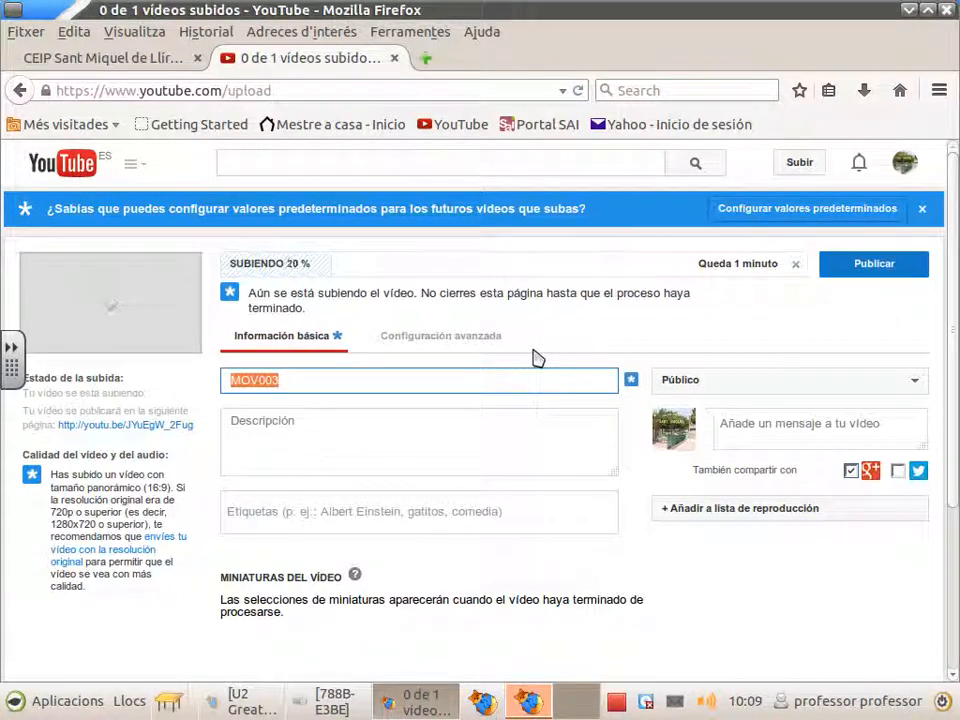
{"action": "type", "text": "I trobada "}
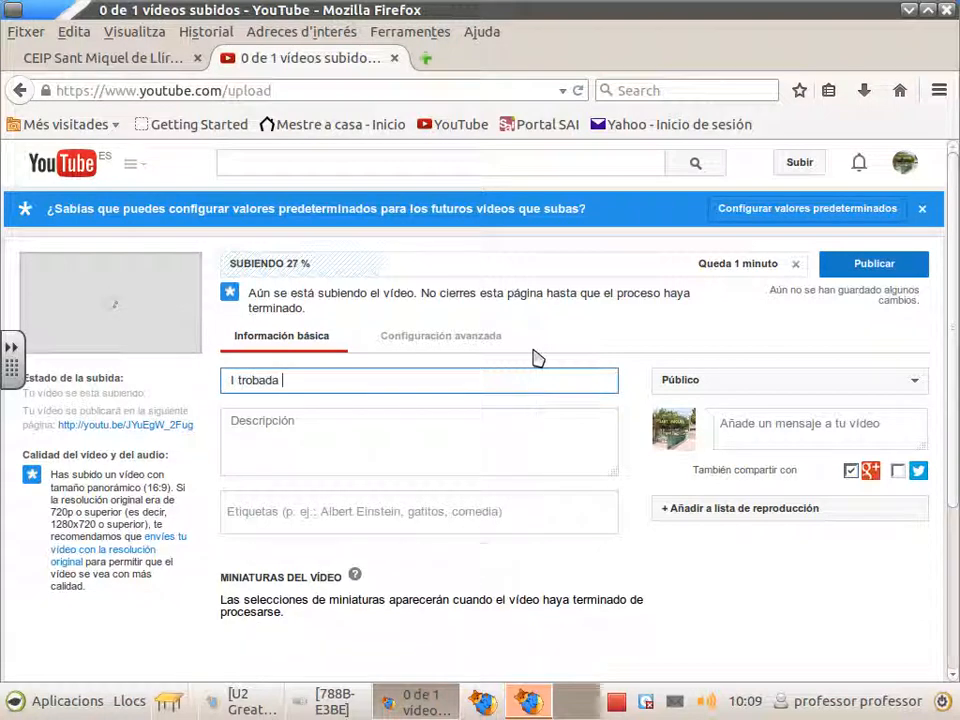
{"action": "type", "text": "de Grasspall"}
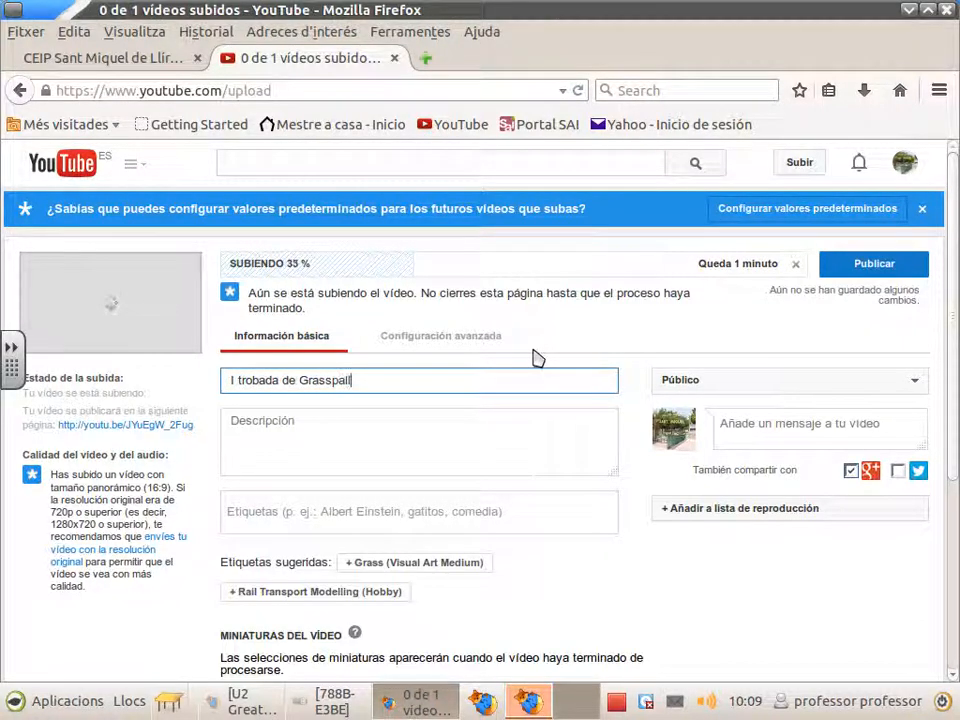
{"action": "type", "text": " CEIP Sant Miquel"}
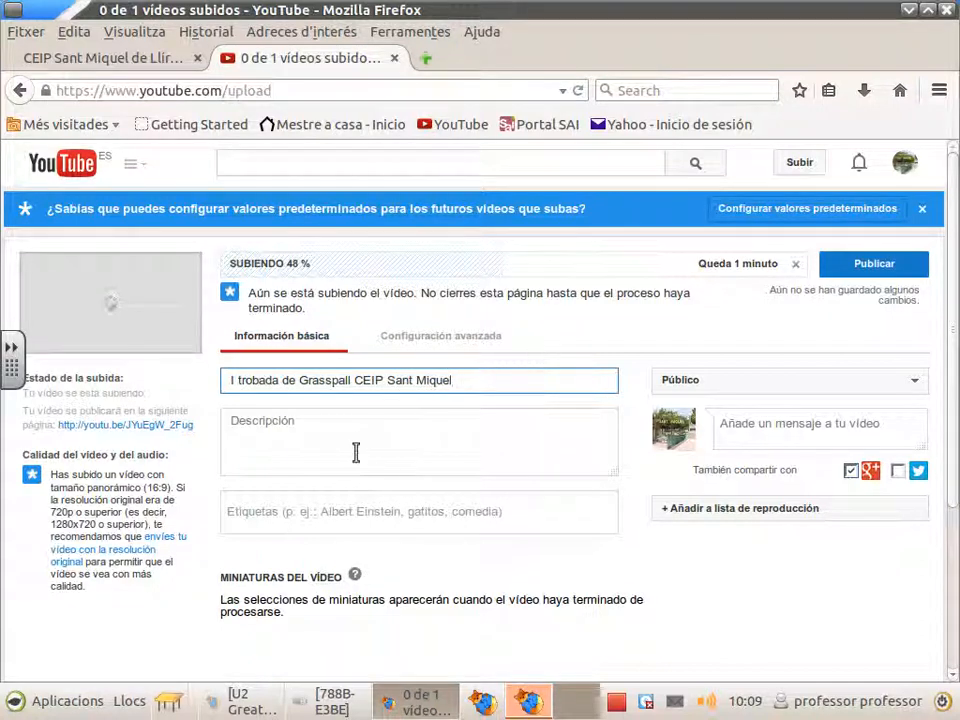
{"action": "left_click", "coordinate": [420, 435]}
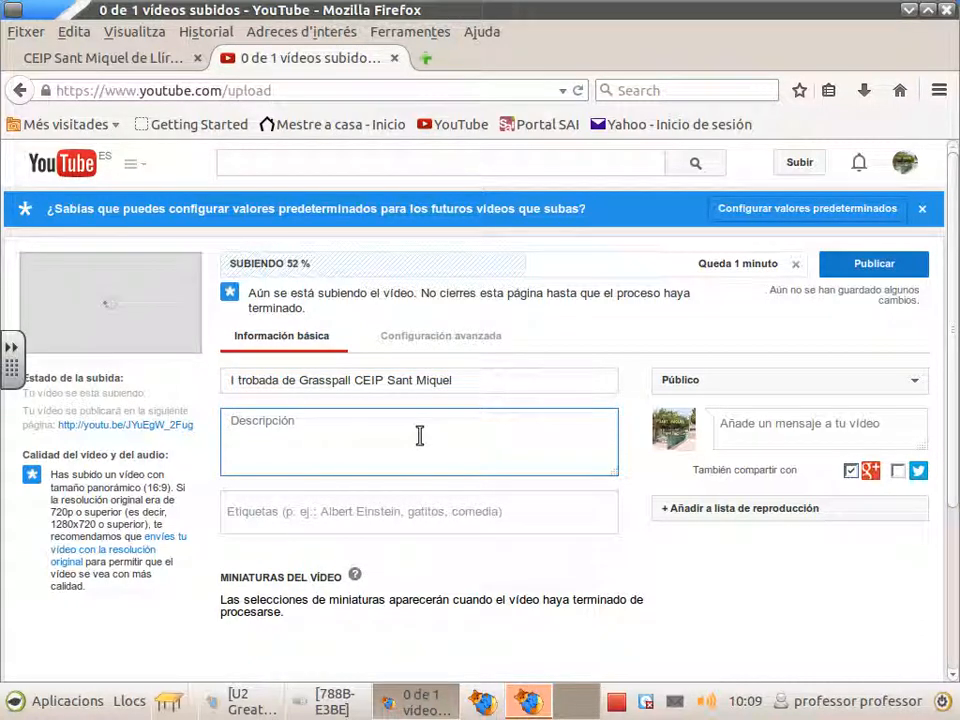
{"action": "type", "text": "I trobada de col·legis "}
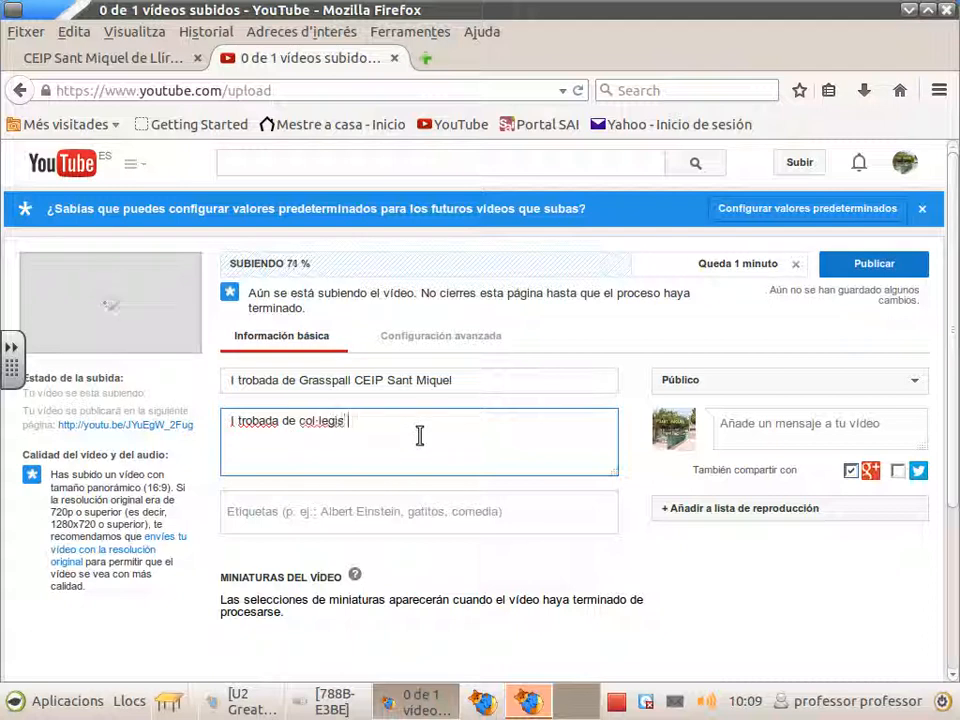
{"action": "type", "text": "r"}
{"action": "type", "text": "úblic"}
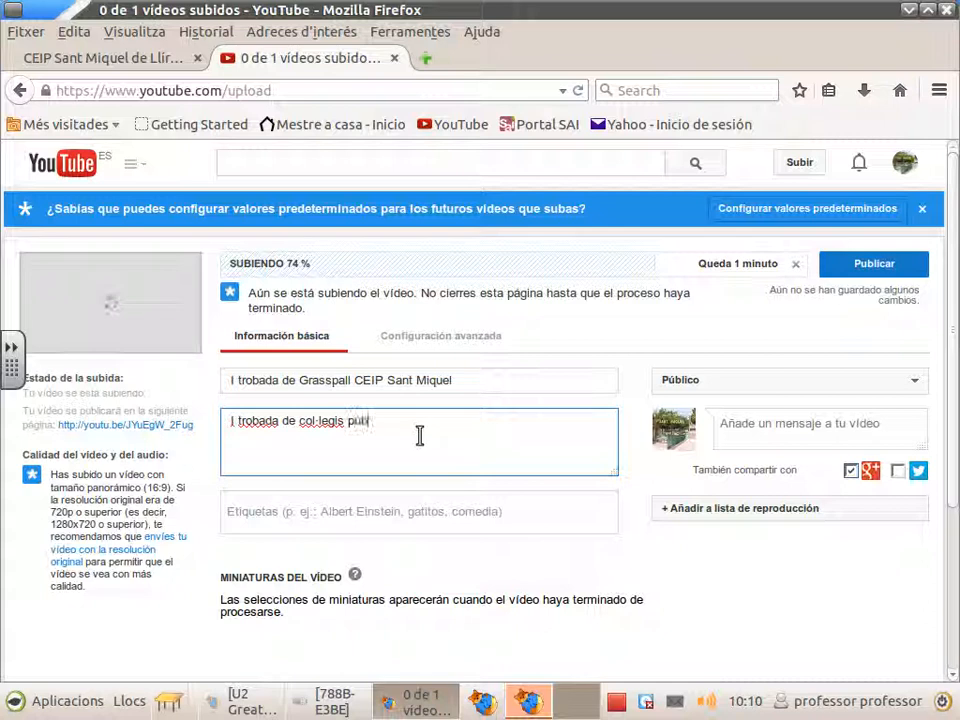
{"action": "type", "text": "s"}
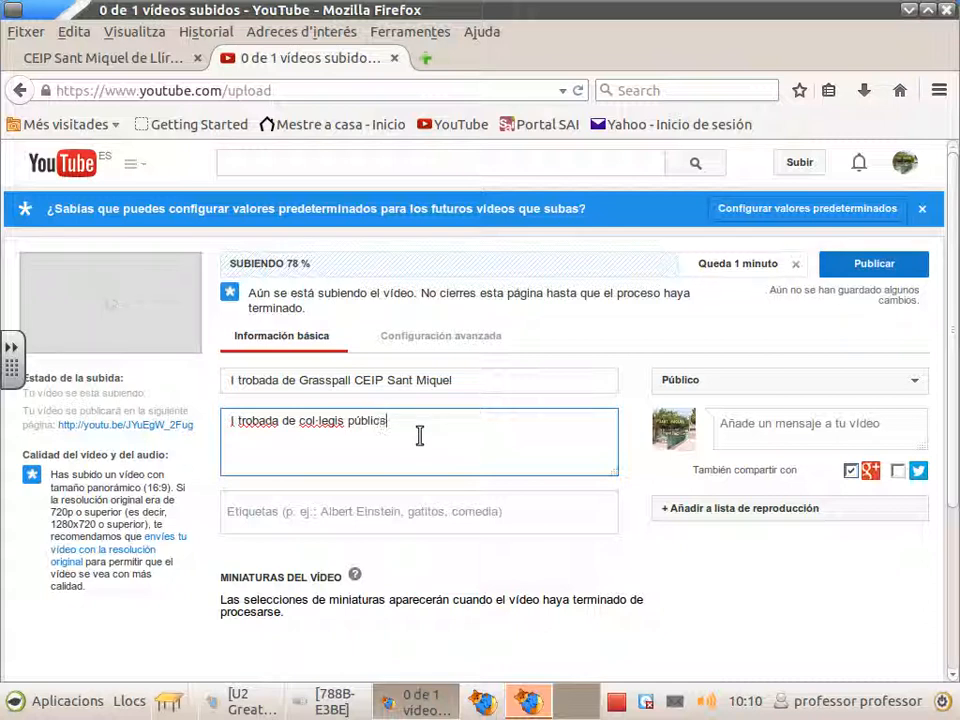
{"action": "type", "text": " en el poliesportiu El Car"}
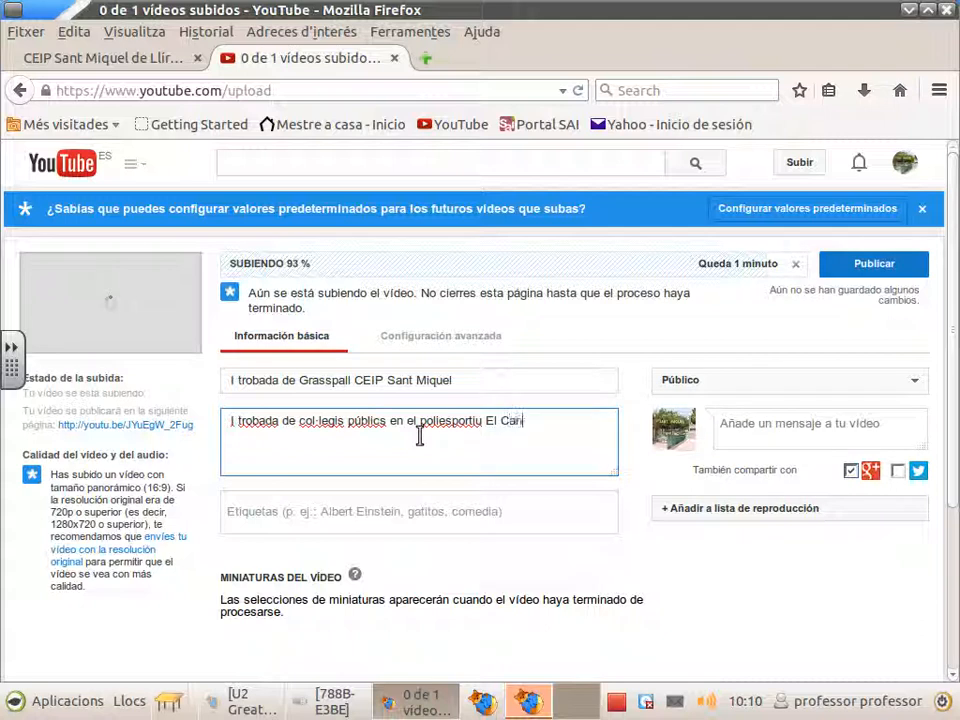
{"action": "type", "text": "ó de Llíria"}
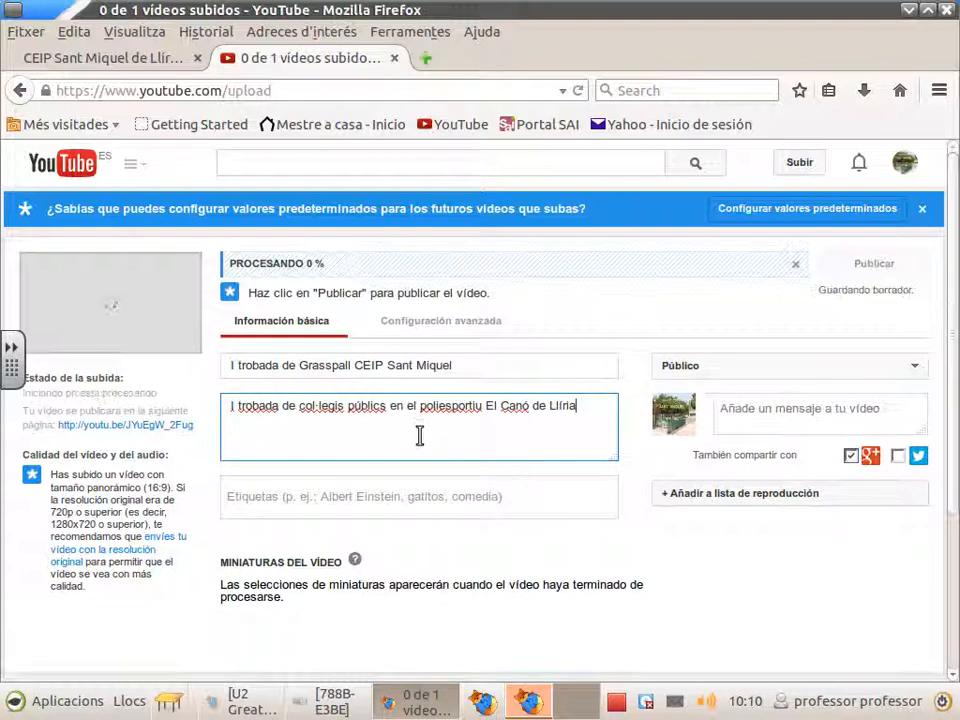
Step: Add the tags Educació Física, Llíria and Col·legi públic in Etiquetas
{"action": "left_click", "coordinate": [236, 497]}
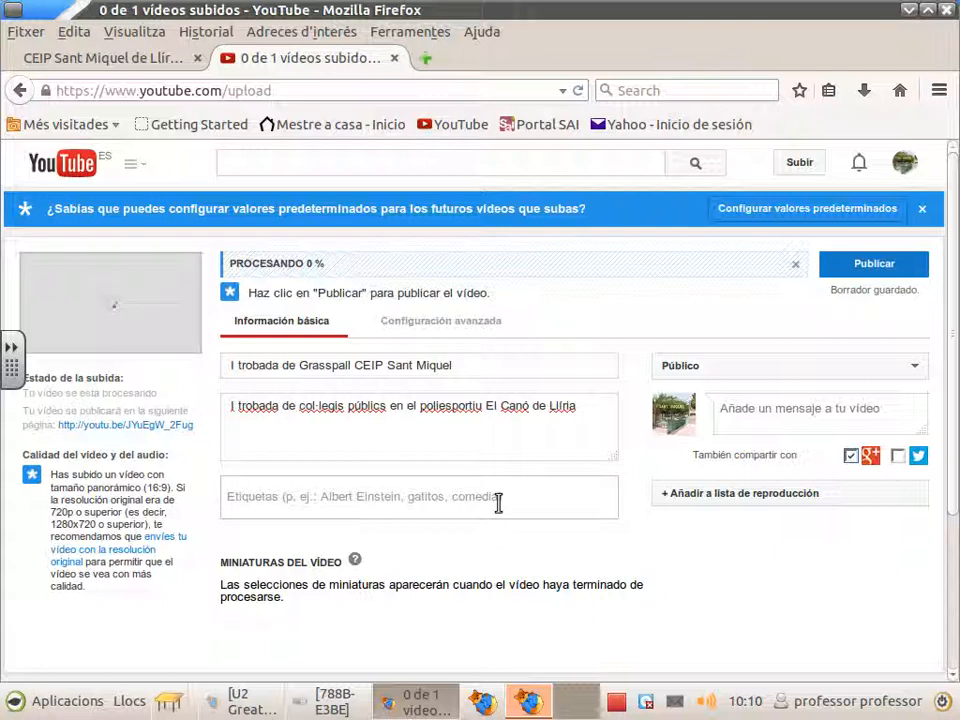
{"action": "type", "text": "d"}
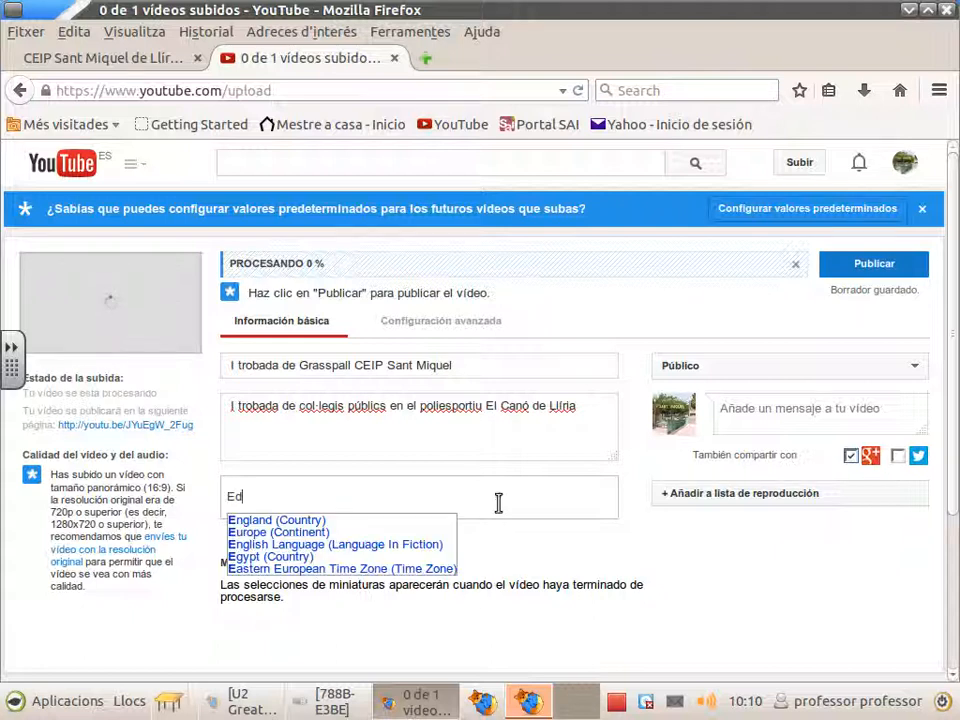
{"action": "type", "text": "ucació Fí"}
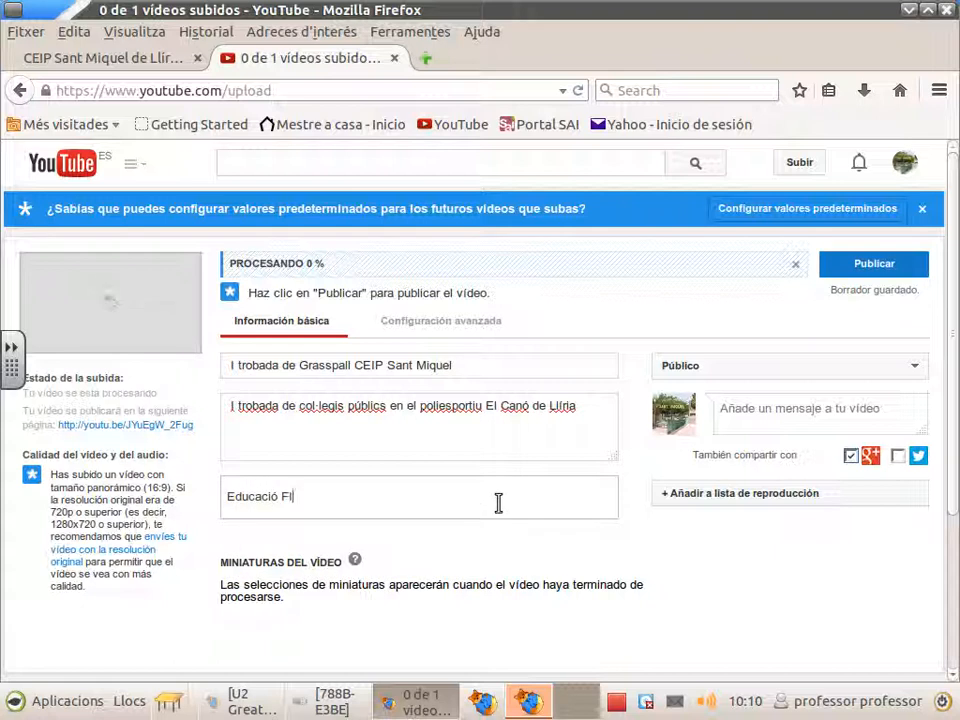
{"action": "type", "text": "sica Llíria"}
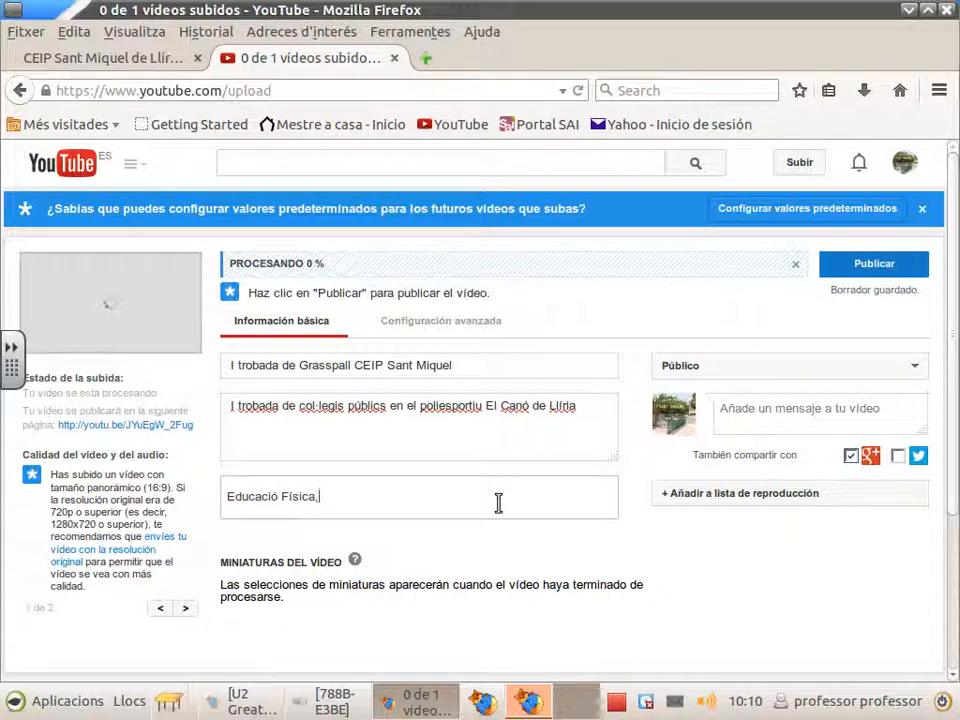
{"action": "key", "text": "Return"}
{"action": "type", "text": "Llíria"}
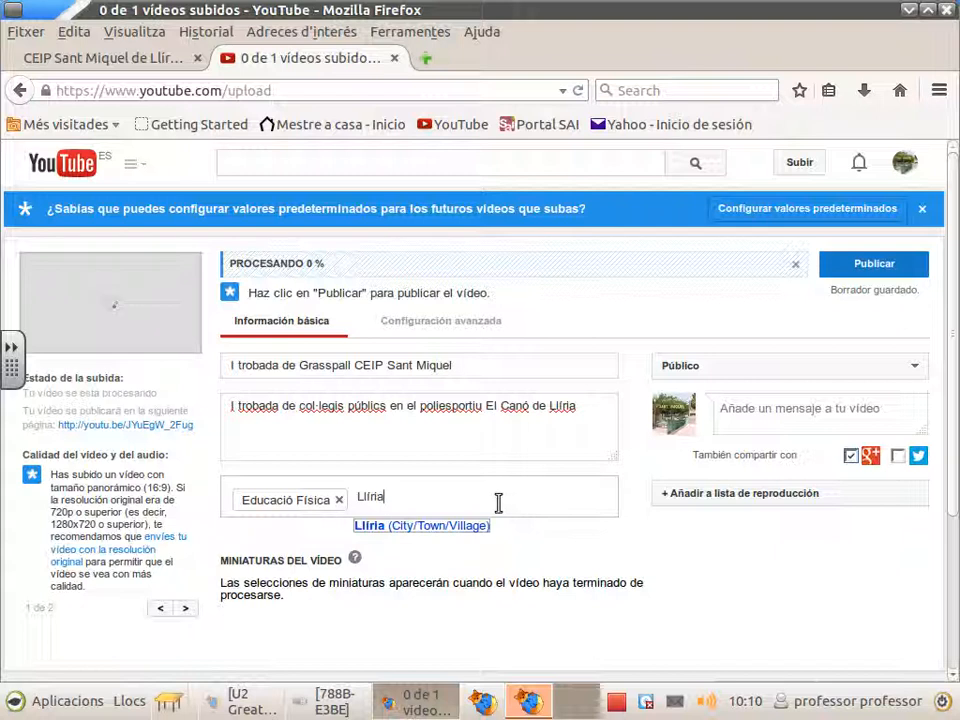
{"action": "key", "text": "Return"}
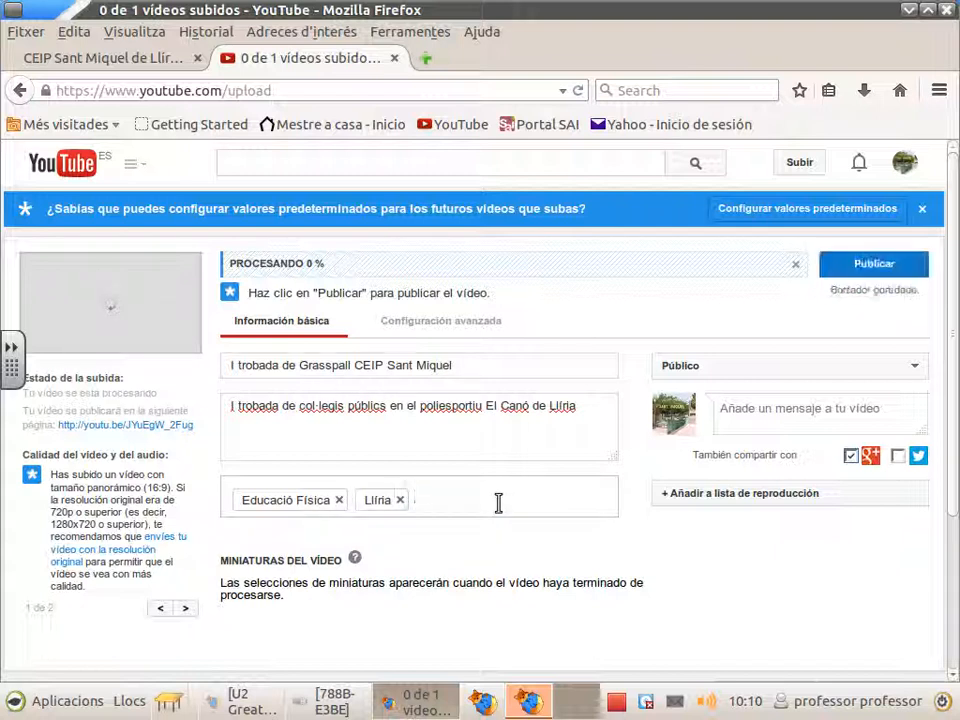
{"action": "type", "text": "C"}
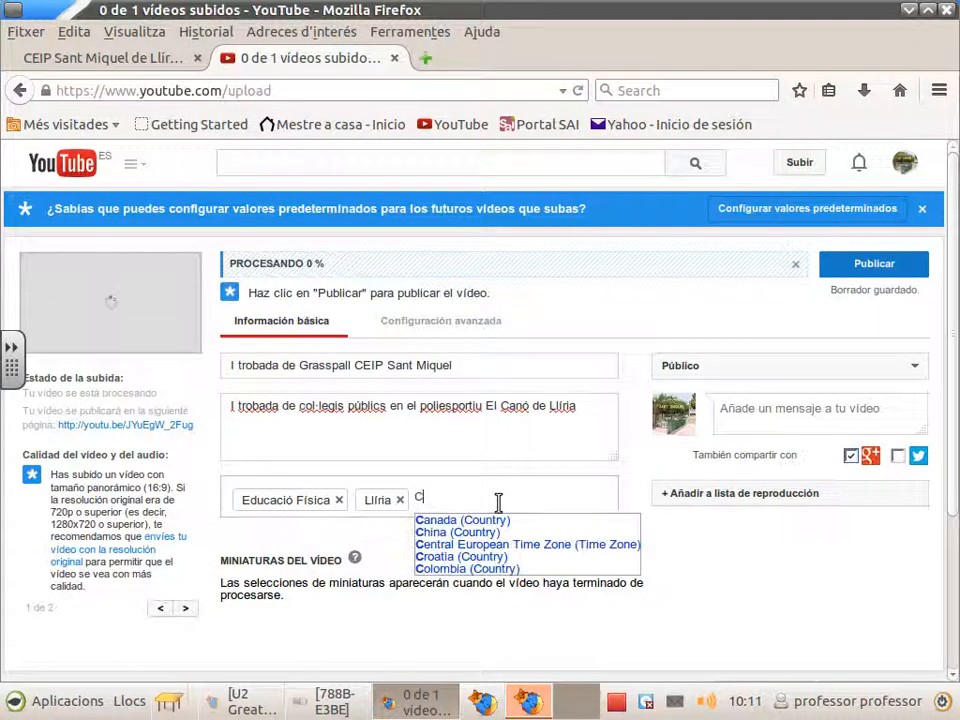
{"action": "type", "text": "ol·legi púb"}
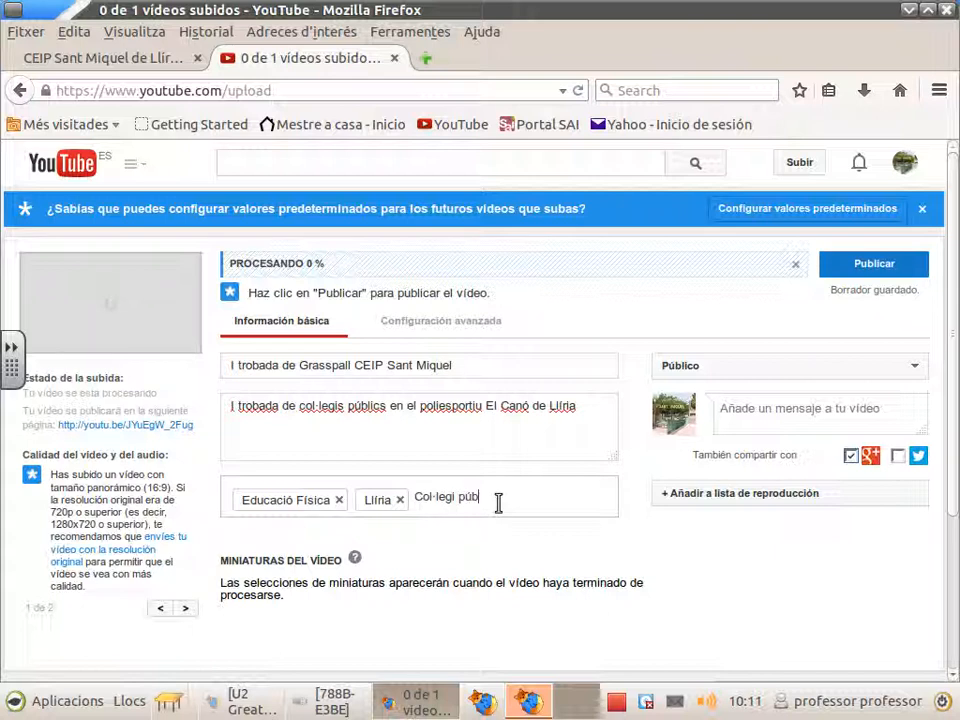
{"action": "type", "text": "lic"}
{"action": "key", "text": "Return"}
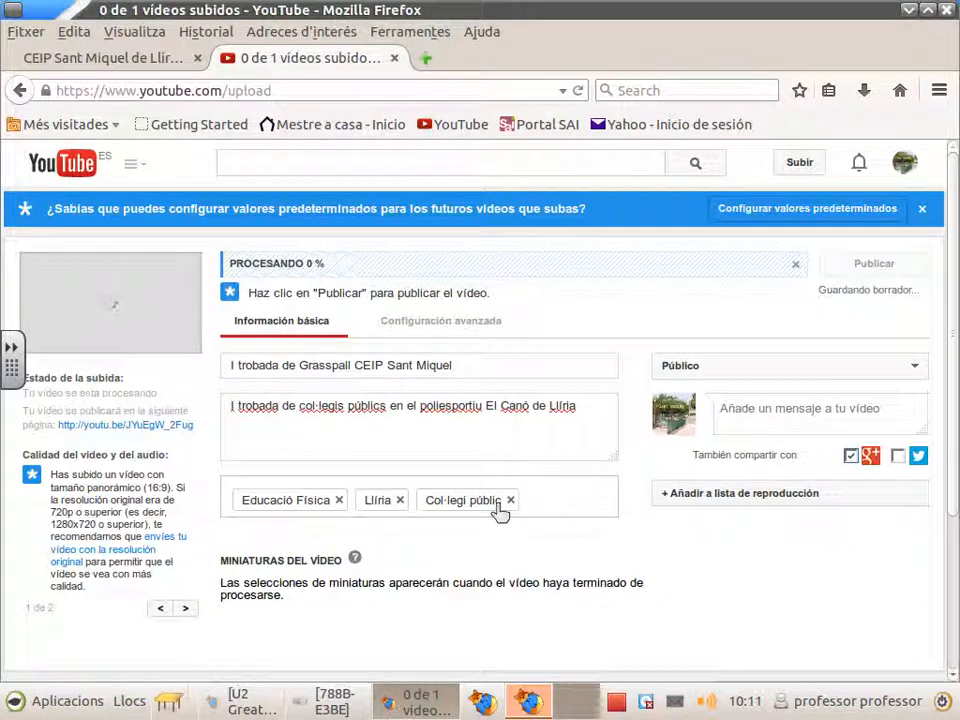
{"action": "left_click", "coordinate": [693, 368]}
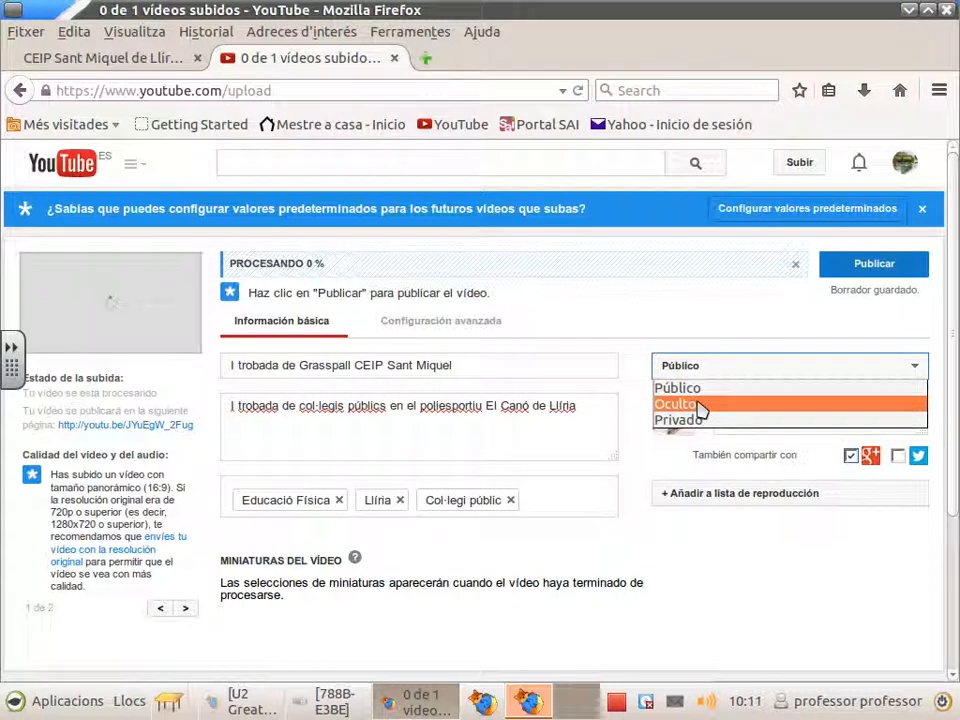
{"action": "left_click", "coordinate": [702, 406]}
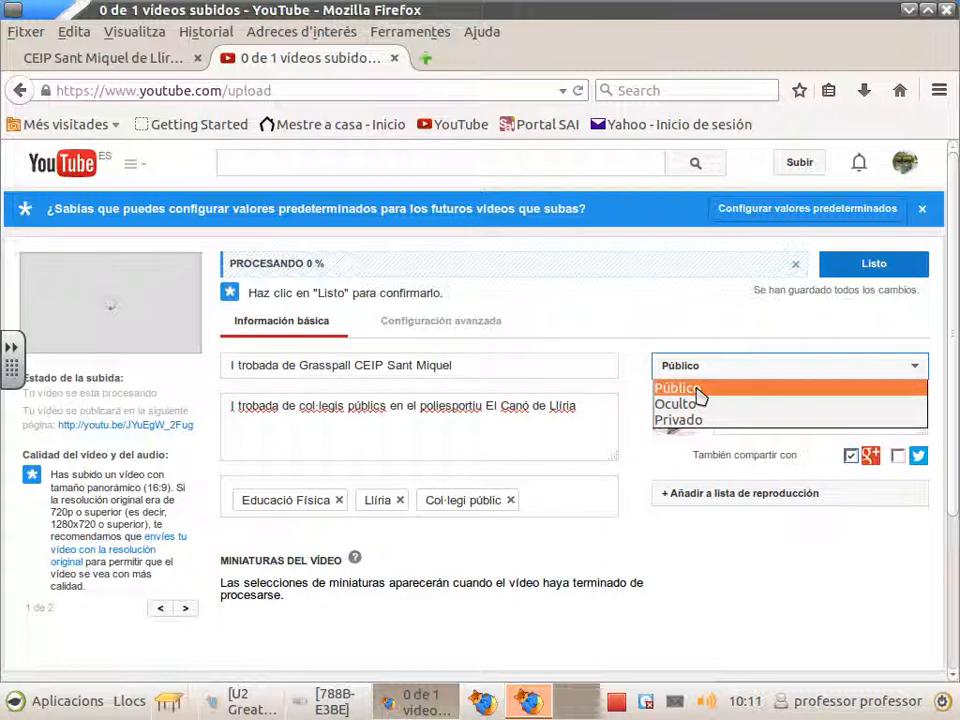
{"action": "left_click", "coordinate": [698, 390]}
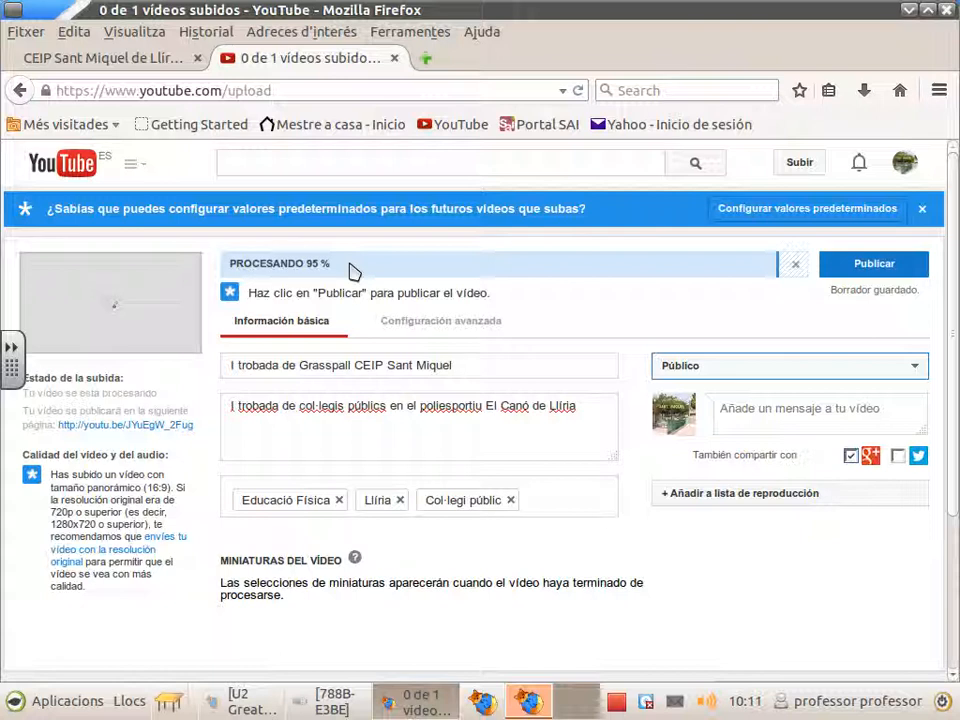
Step: Select the first frame under Miniaturas del vídeo as the thumbnail
{"action": "scroll", "coordinate": [343, 428], "scroll_direction": "down", "scroll_amount": 2}
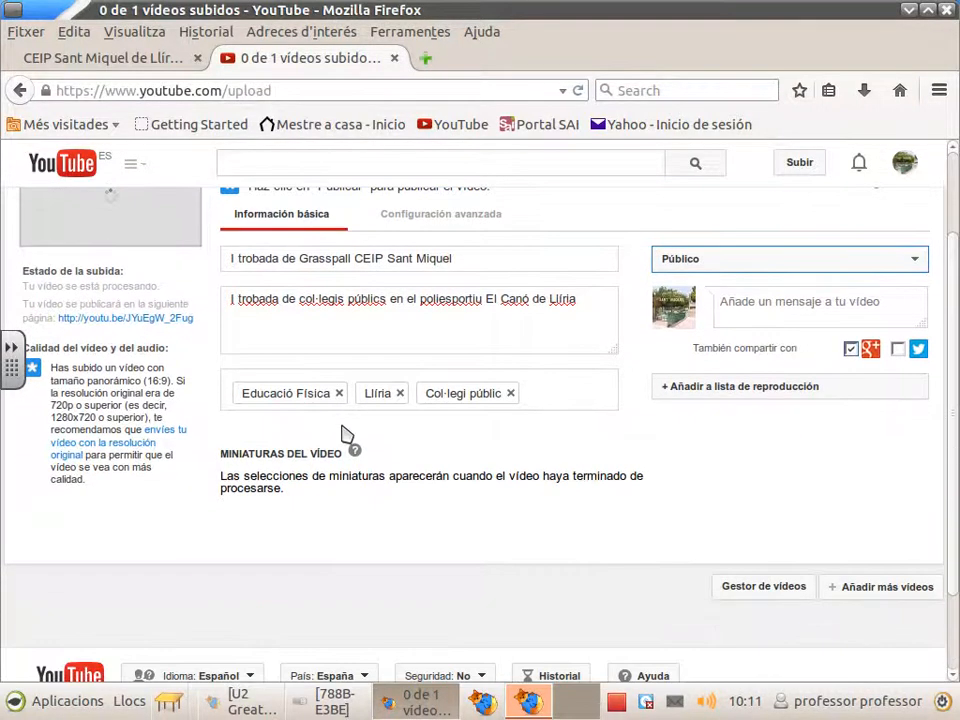
{"action": "scroll", "coordinate": [341, 433], "scroll_direction": "down", "scroll_amount": 2}
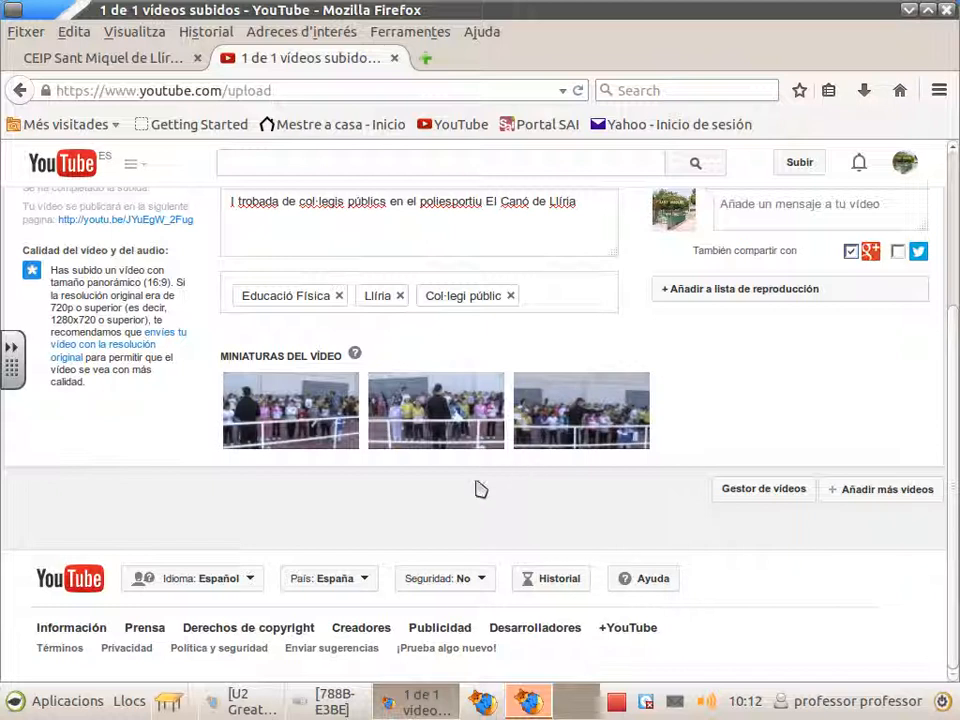
{"action": "left_click", "coordinate": [298, 415]}
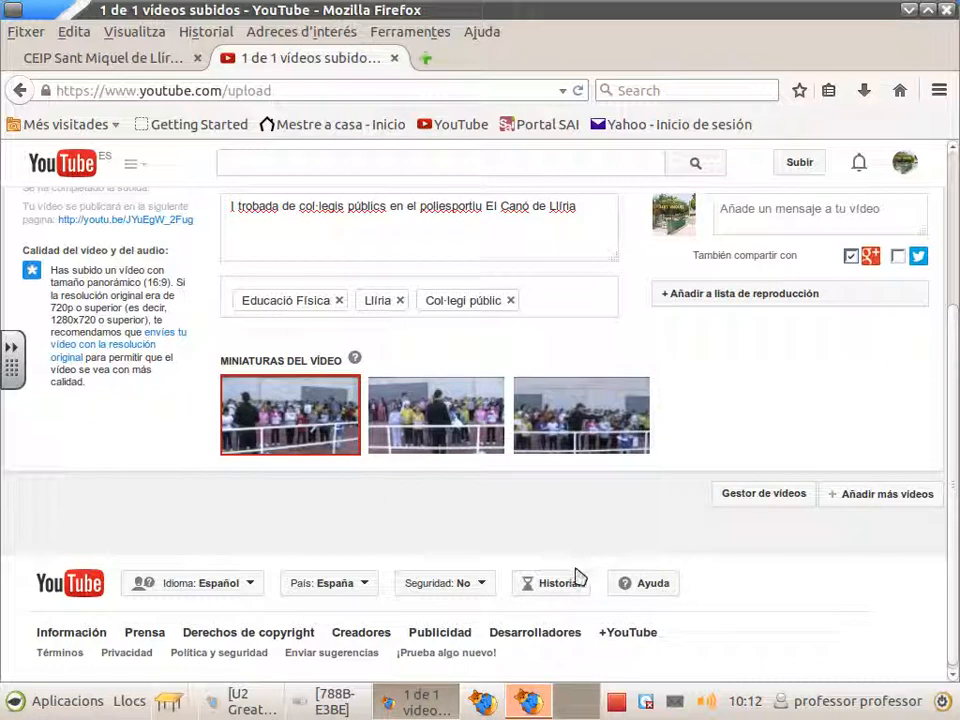
Step: Open and close the footer Idioma language selector
{"action": "scroll", "coordinate": [363, 520], "scroll_direction": "up", "scroll_amount": 1}
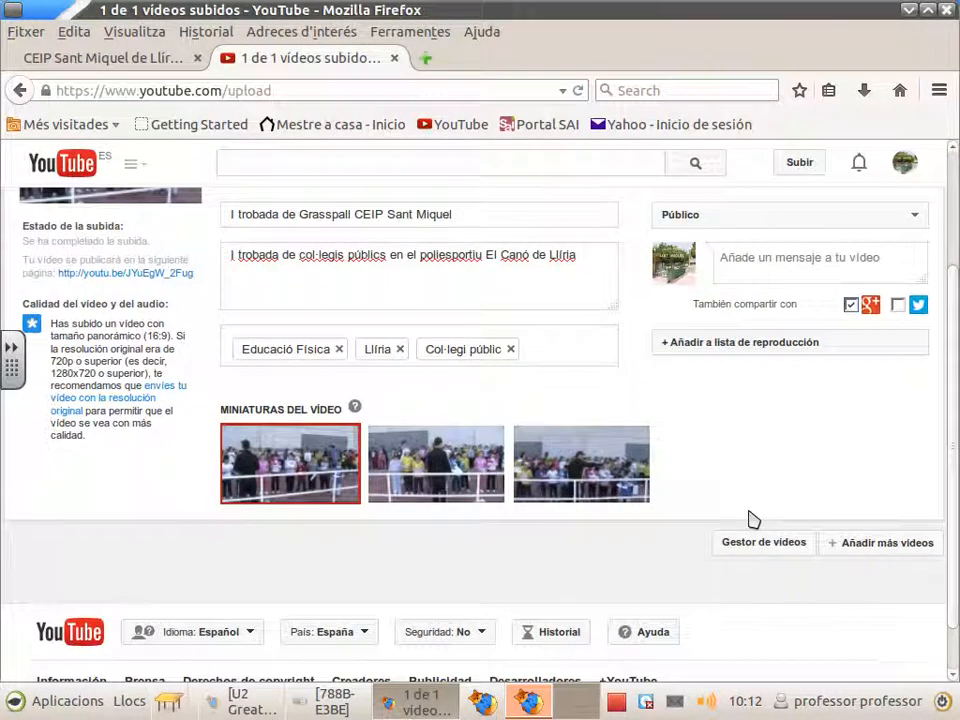
{"action": "scroll", "coordinate": [200, 628], "scroll_direction": "down", "scroll_amount": 1}
{"action": "left_click", "coordinate": [251, 580]}
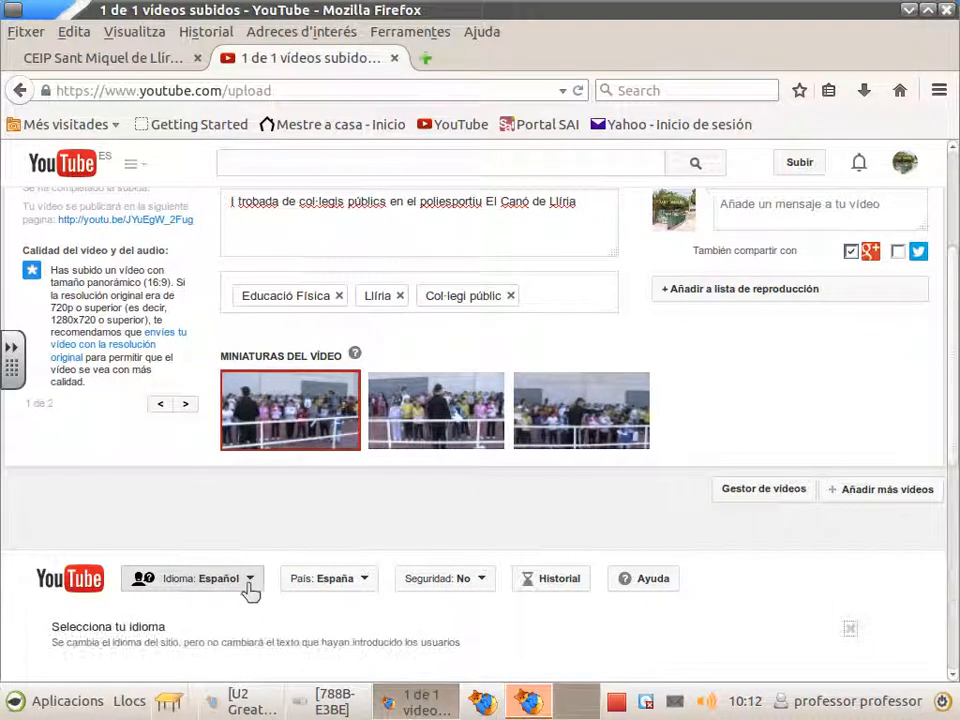
{"action": "left_click", "coordinate": [250, 585]}
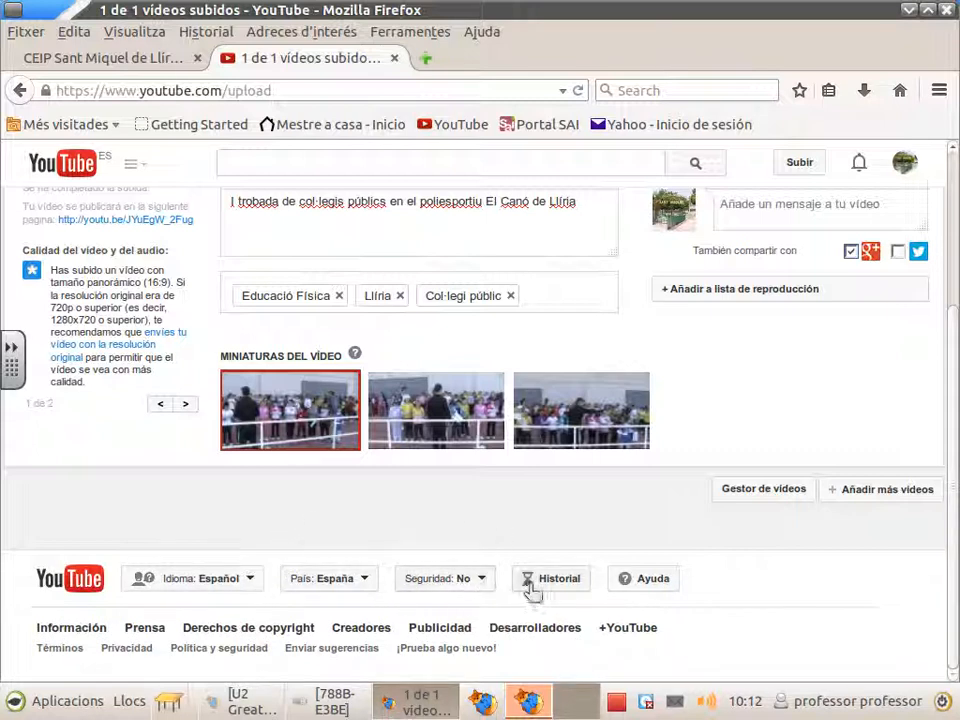
{"action": "left_click", "coordinate": [240, 583]}
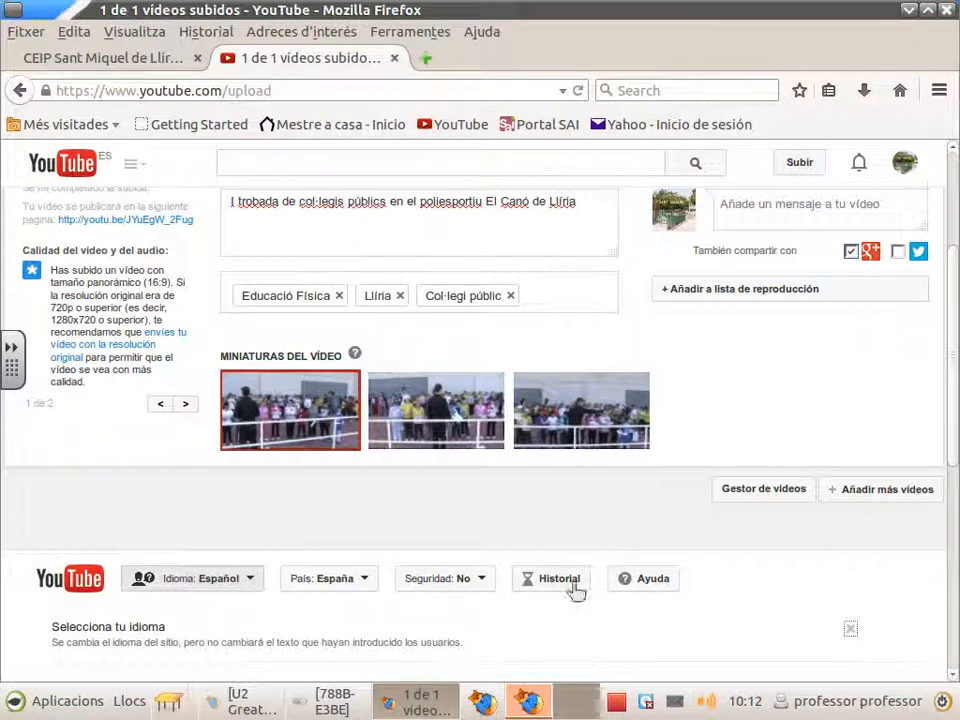
{"action": "scroll", "coordinate": [413, 572], "scroll_direction": "up", "scroll_amount": 4}
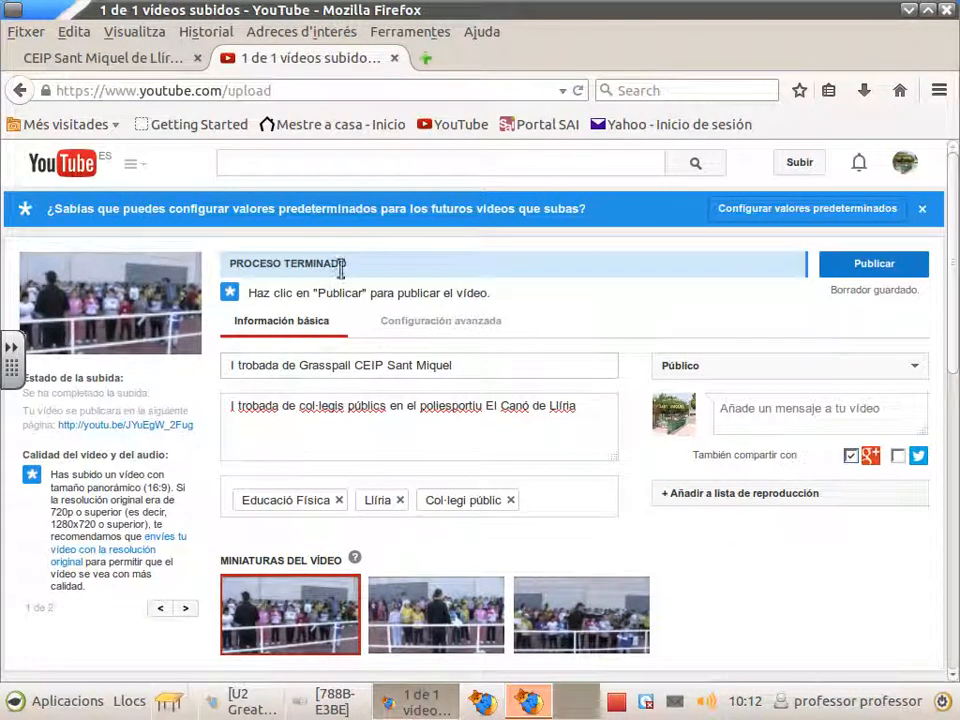
Step: Publish the video, then open and dismiss the context menu on its youtu.be link
{"action": "left_click", "coordinate": [872, 264]}
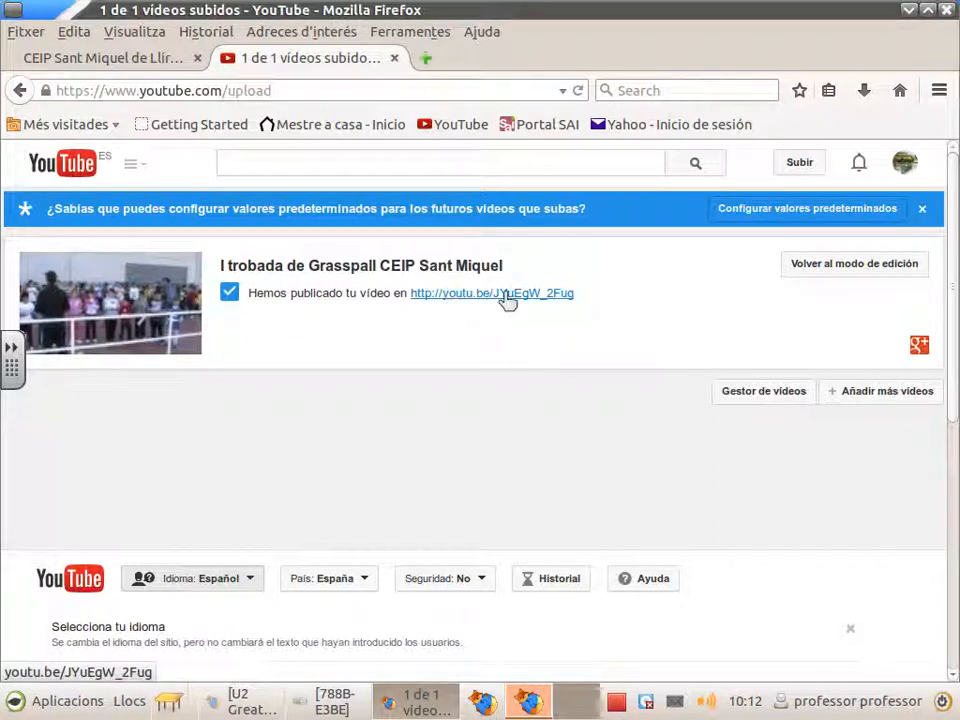
{"action": "right_click", "coordinate": [440, 300]}
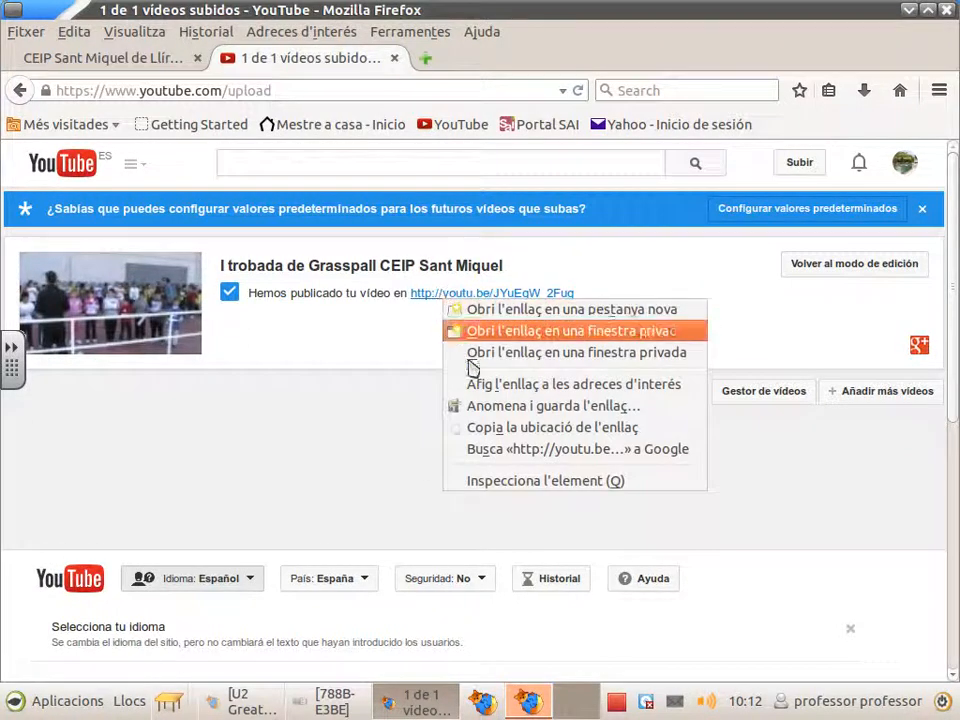
{"action": "left_click", "coordinate": [323, 350]}
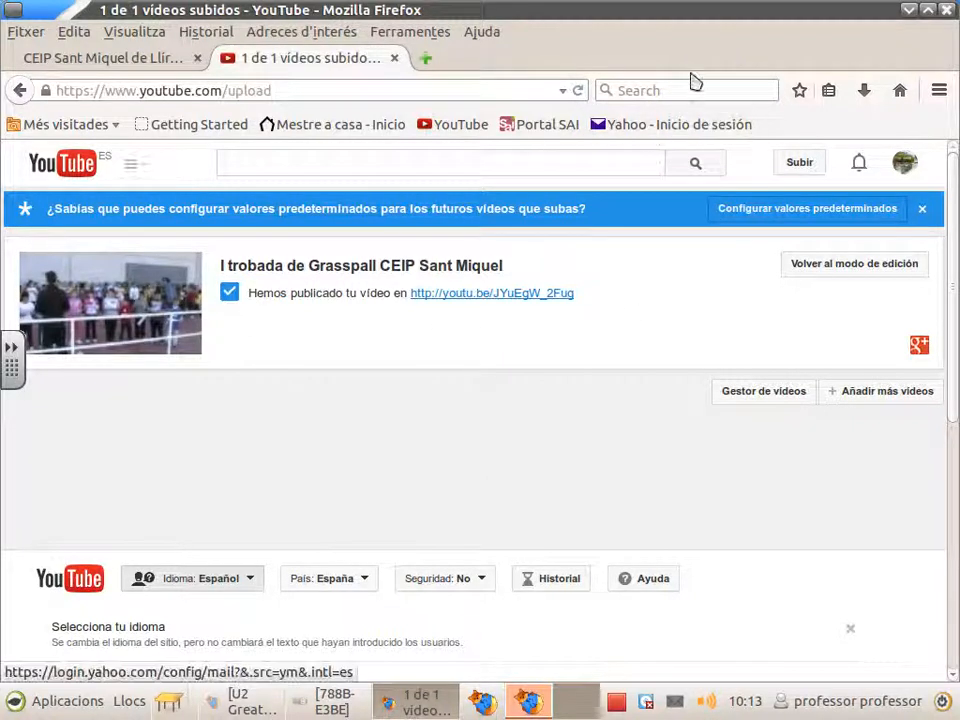
Step: From the CEIP tab's Google link, open Blogger via the apps grid's Més list
{"action": "left_click", "coordinate": [139, 62]}
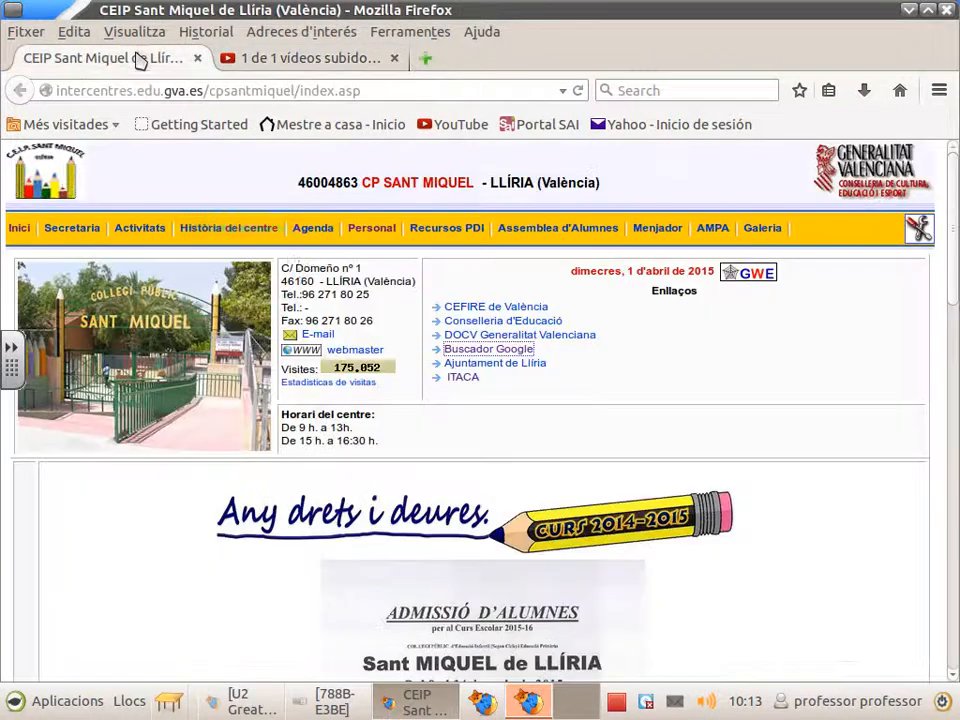
{"action": "left_click", "coordinate": [460, 352]}
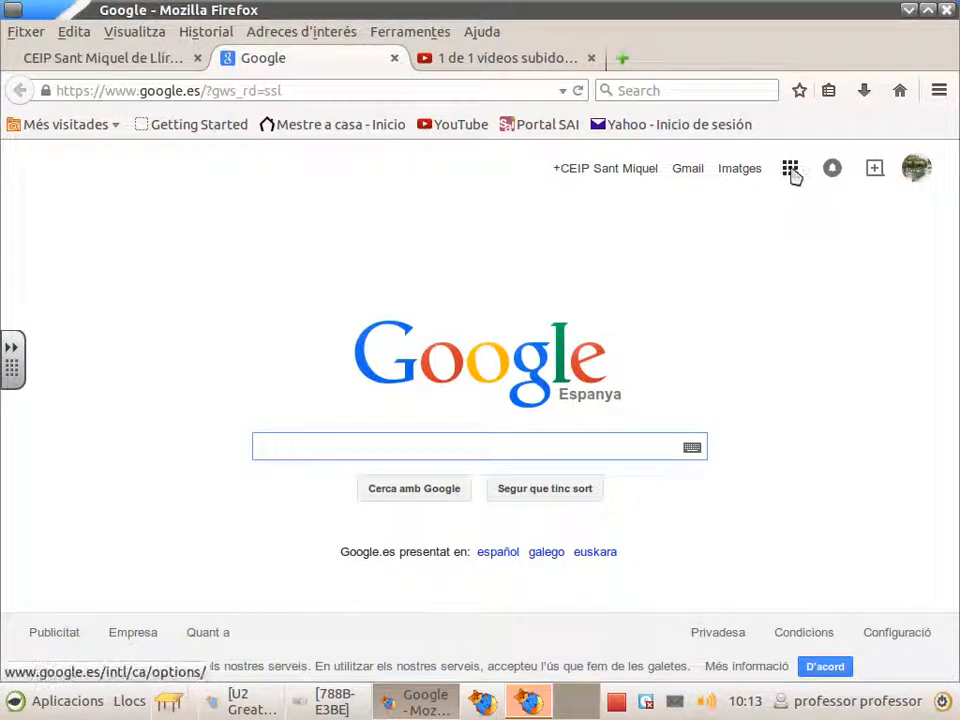
{"action": "left_click", "coordinate": [791, 170]}
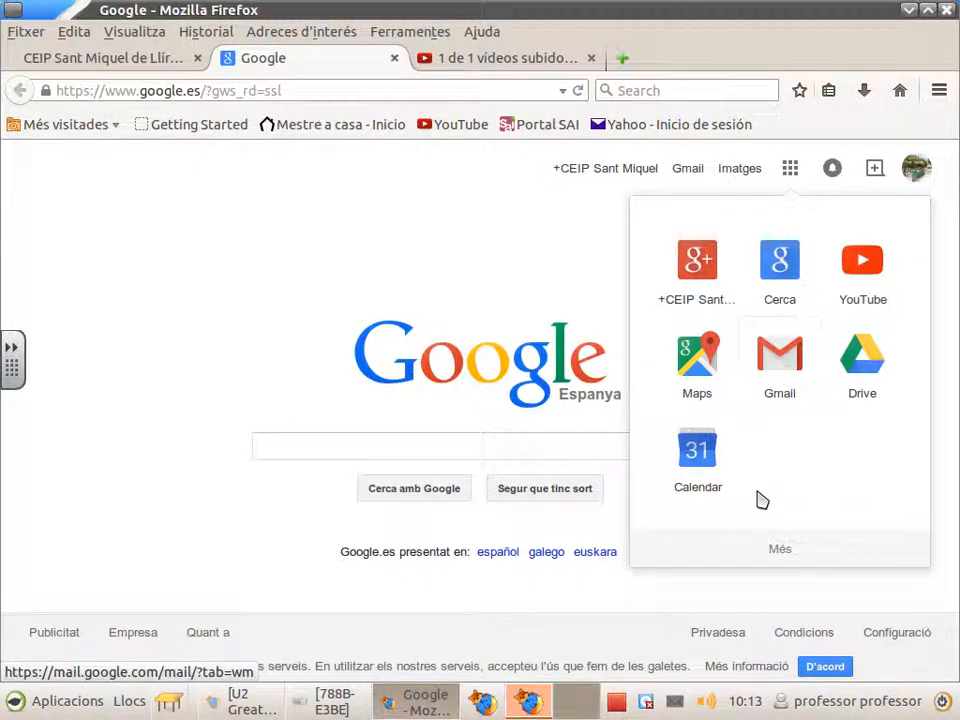
{"action": "left_click", "coordinate": [780, 549]}
{"action": "left_click", "coordinate": [857, 265]}
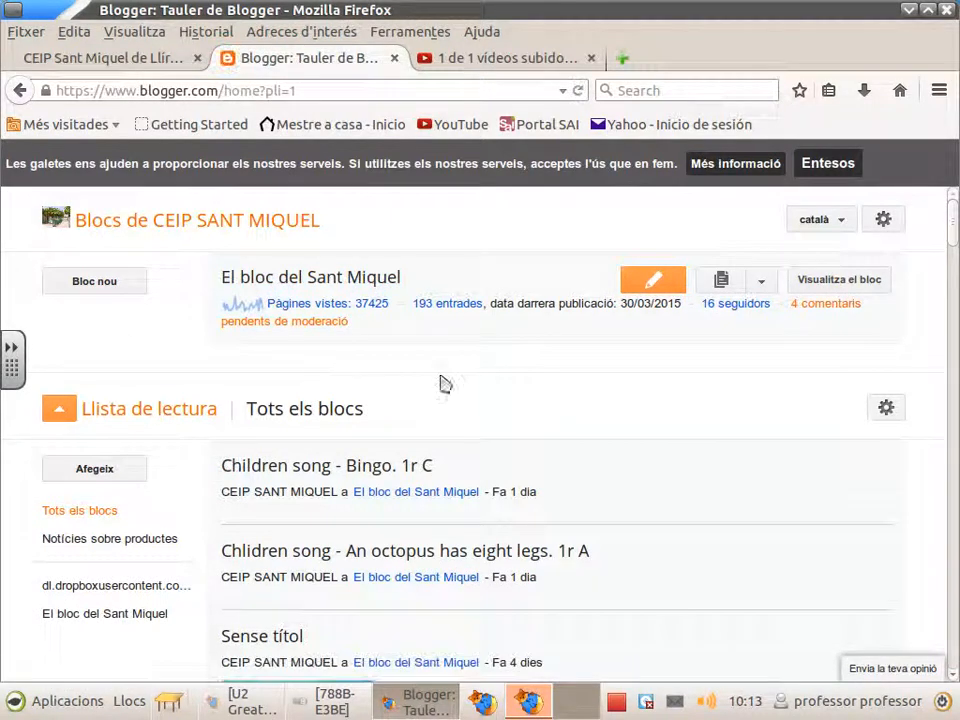
Step: Go to El bloc del Sant Miquel's posts, accept cookies, and create an Entrada nova
{"action": "left_click", "coordinate": [763, 283]}
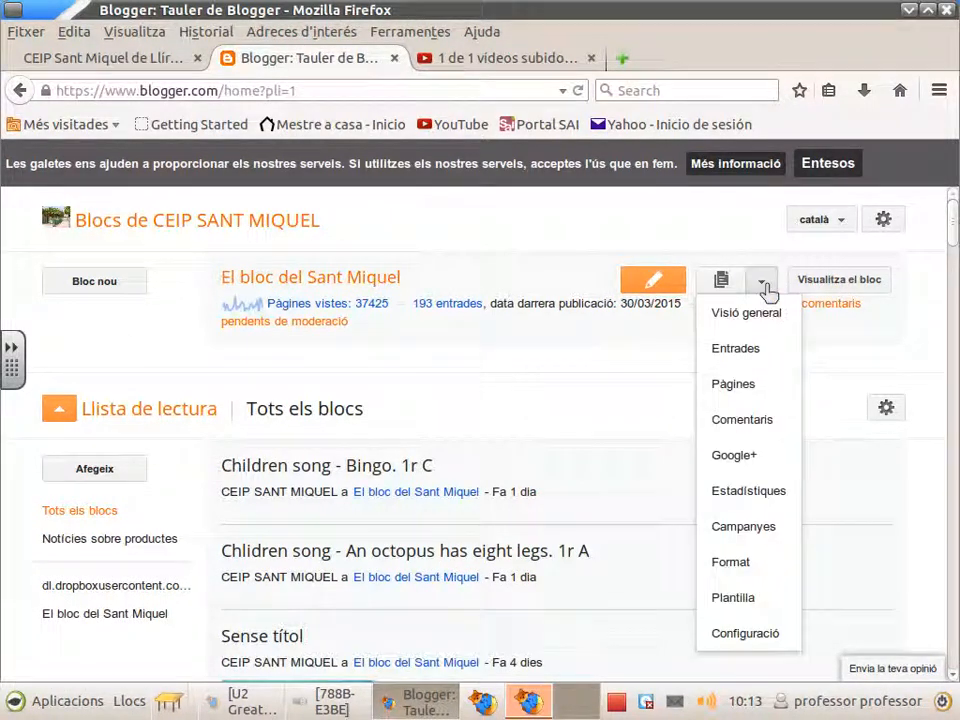
{"action": "left_click", "coordinate": [756, 350]}
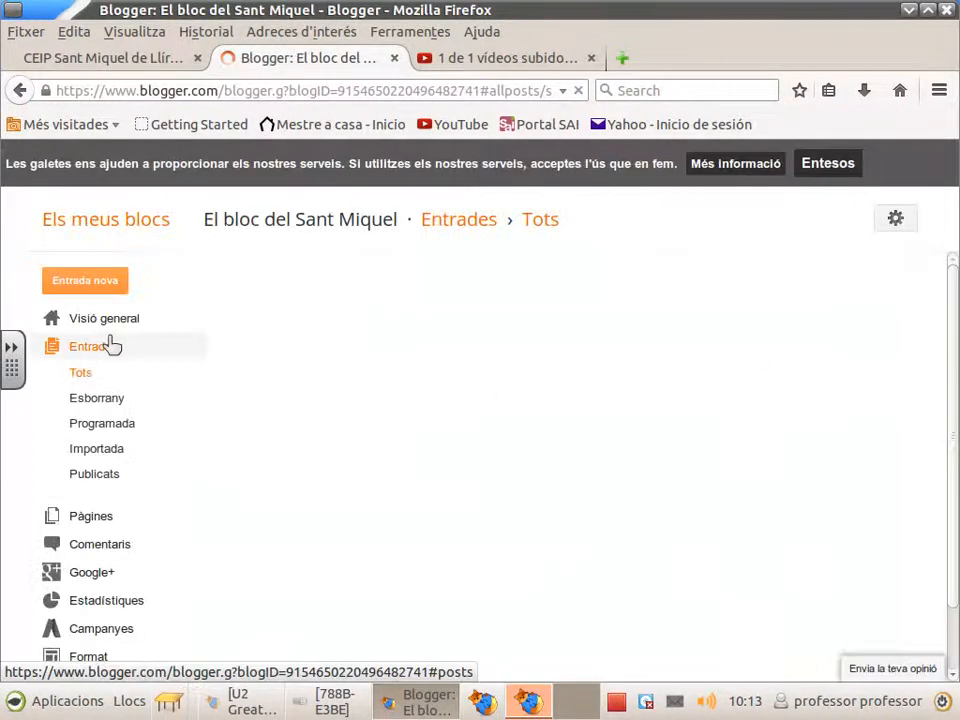
{"action": "left_click", "coordinate": [838, 163]}
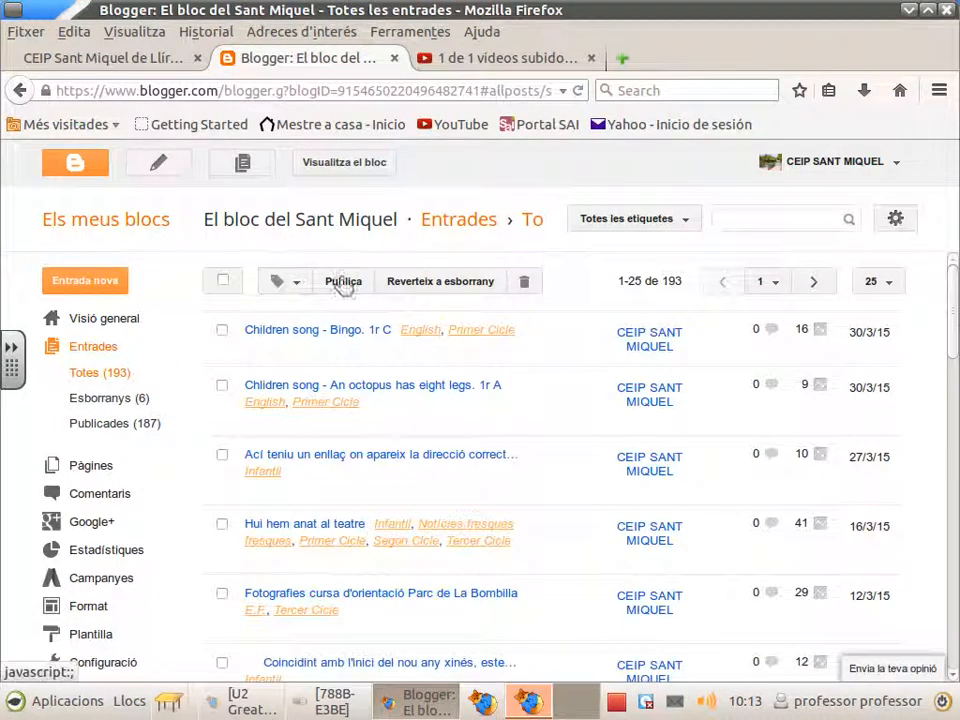
{"action": "left_click", "coordinate": [155, 168]}
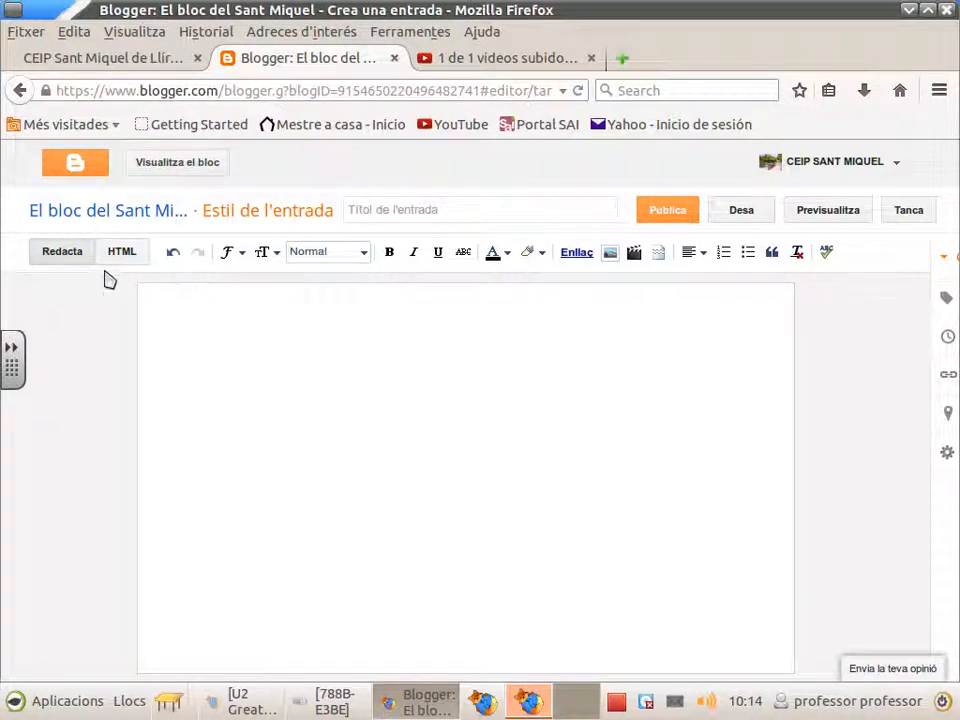
Step: Enter 'I TROBADA DE GRASSPALL CEIP SANT MIQUEL' as the post title and switch the body to HTML
{"action": "left_click", "coordinate": [378, 207]}
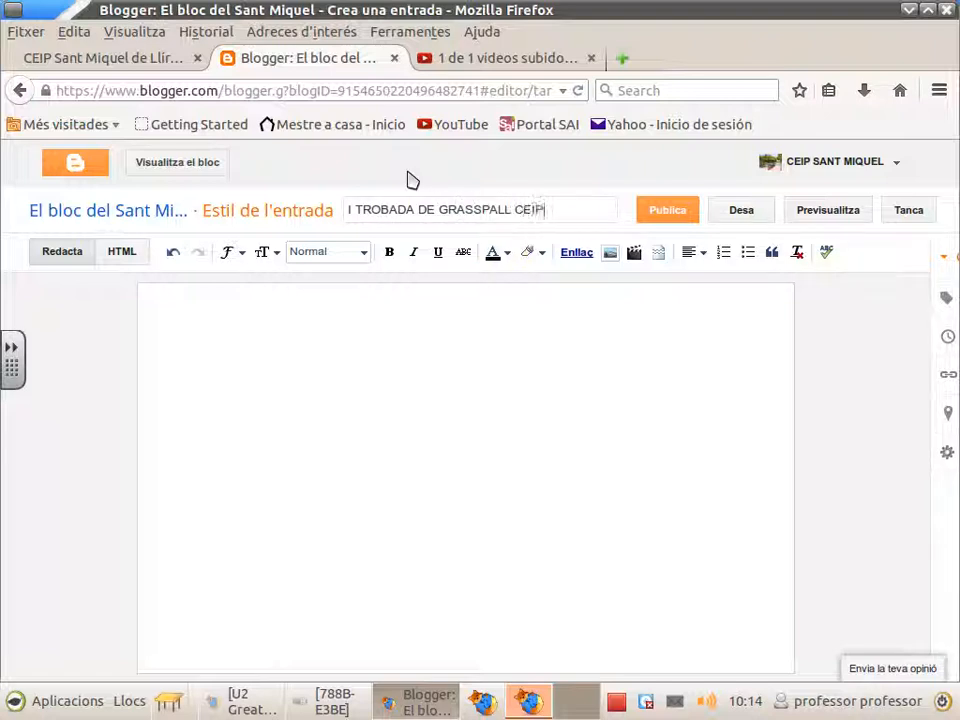
{"action": "type", "text": "QUEL"}
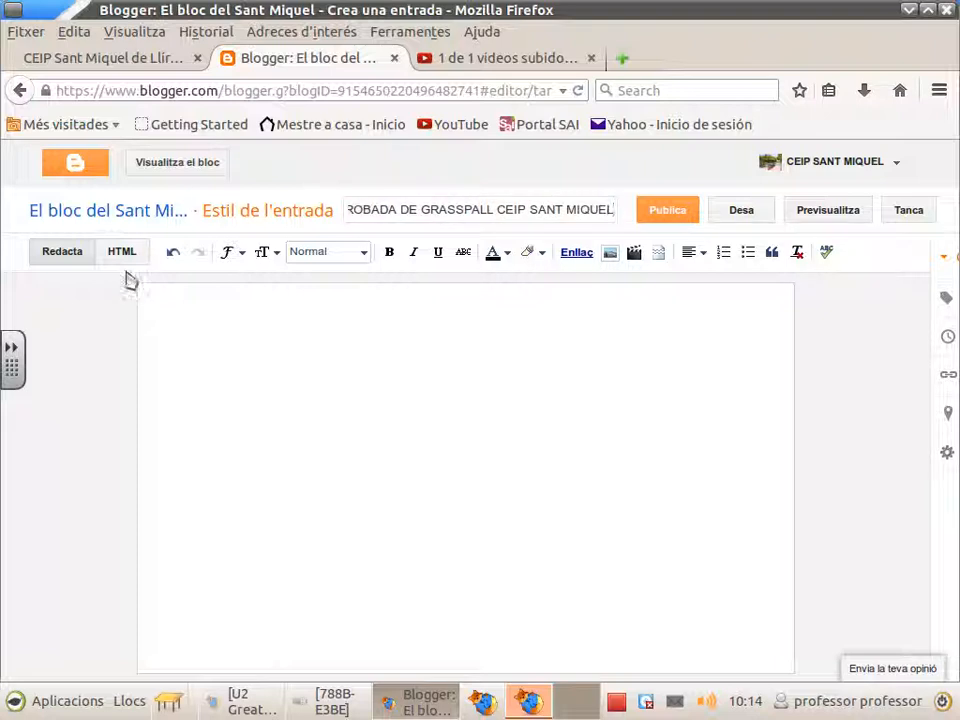
{"action": "left_click", "coordinate": [123, 255]}
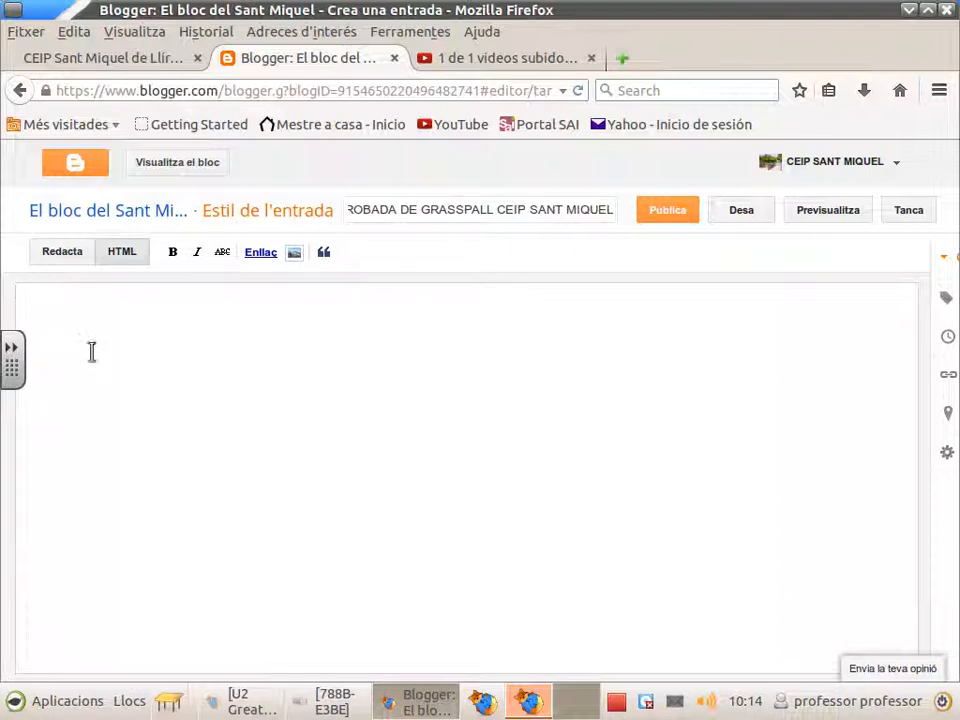
Step: Open the published Grasspall video's watch page from the upload page's youtu.be link
{"action": "left_click", "coordinate": [491, 59]}
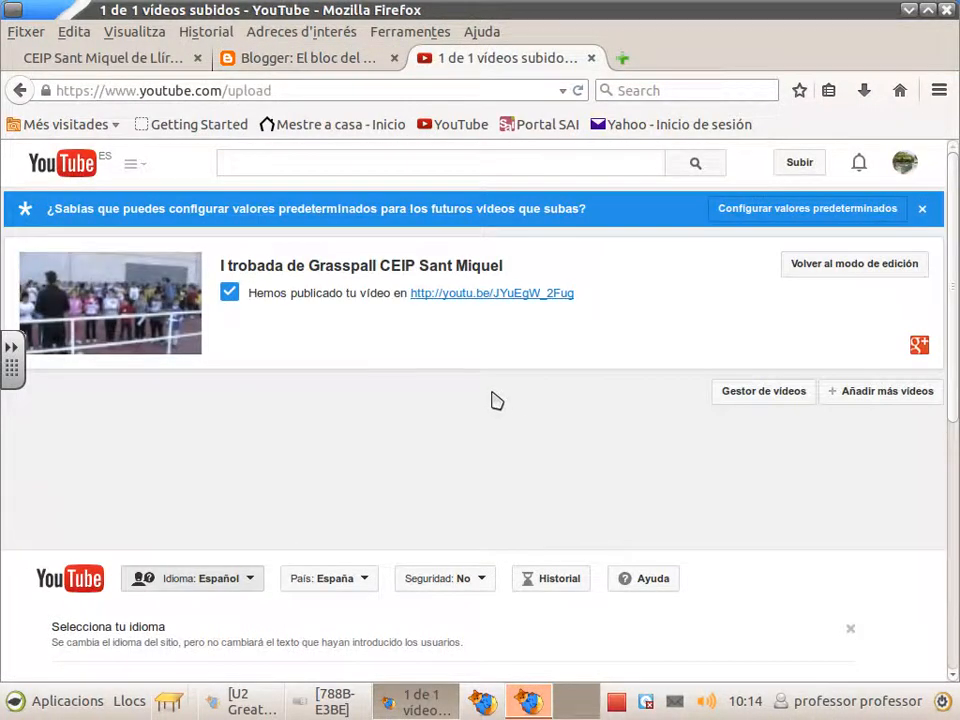
{"action": "scroll", "coordinate": [490, 390], "scroll_direction": "down", "scroll_amount": 1}
{"action": "scroll", "coordinate": [447, 352], "scroll_direction": "up", "scroll_amount": 2}
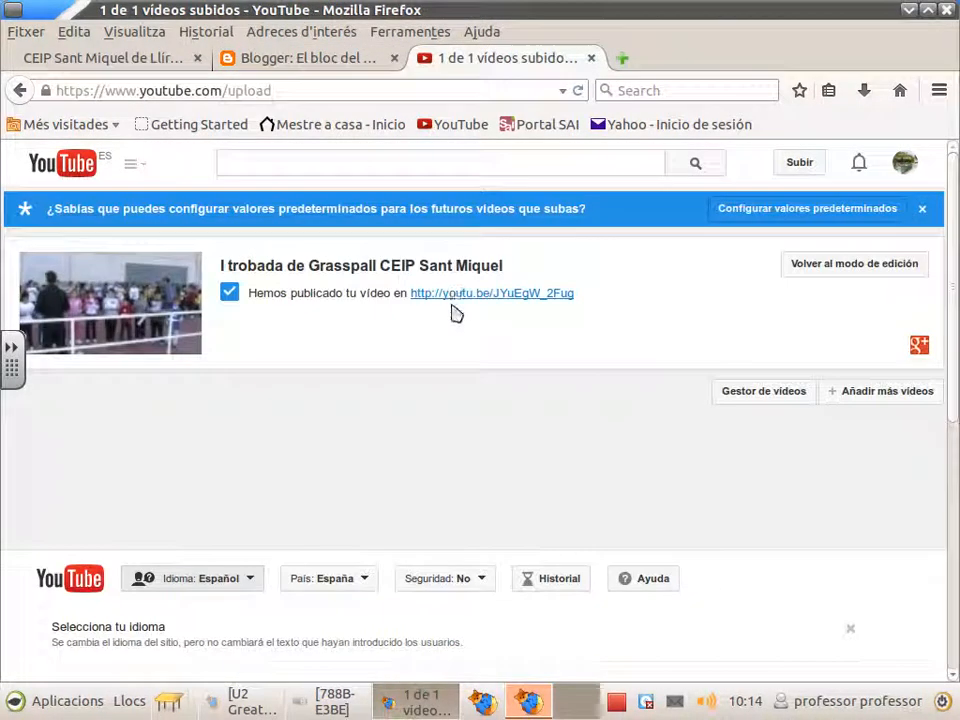
{"action": "left_click", "coordinate": [458, 295]}
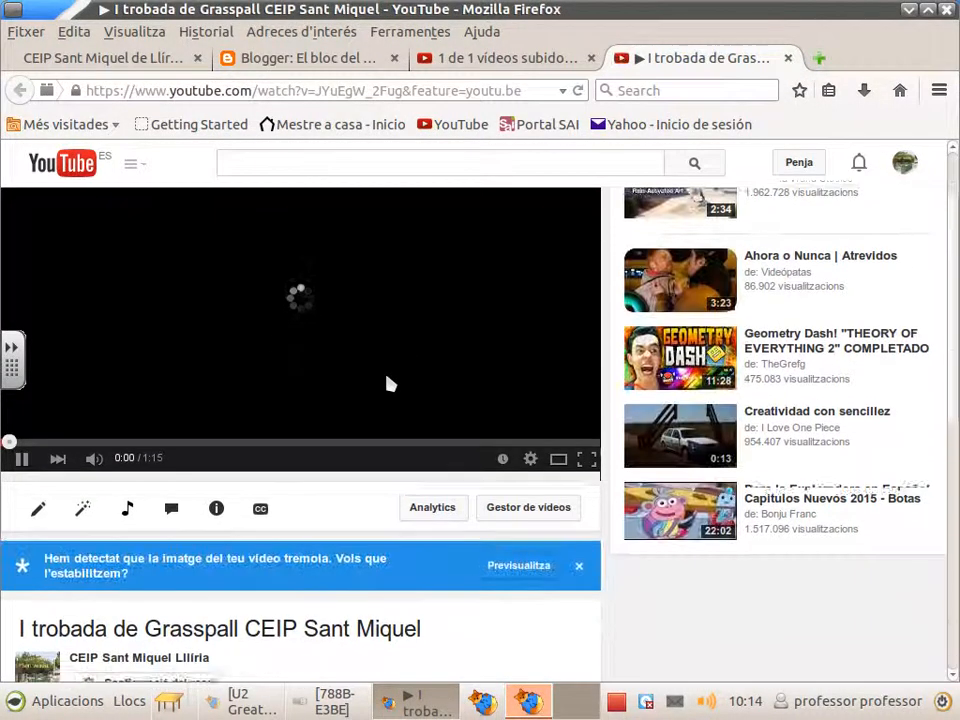
Step: Open the video's Comparteix share panel showing the youtu.be link, and pause playback
{"action": "scroll", "coordinate": [390, 381], "scroll_direction": "down", "scroll_amount": 3}
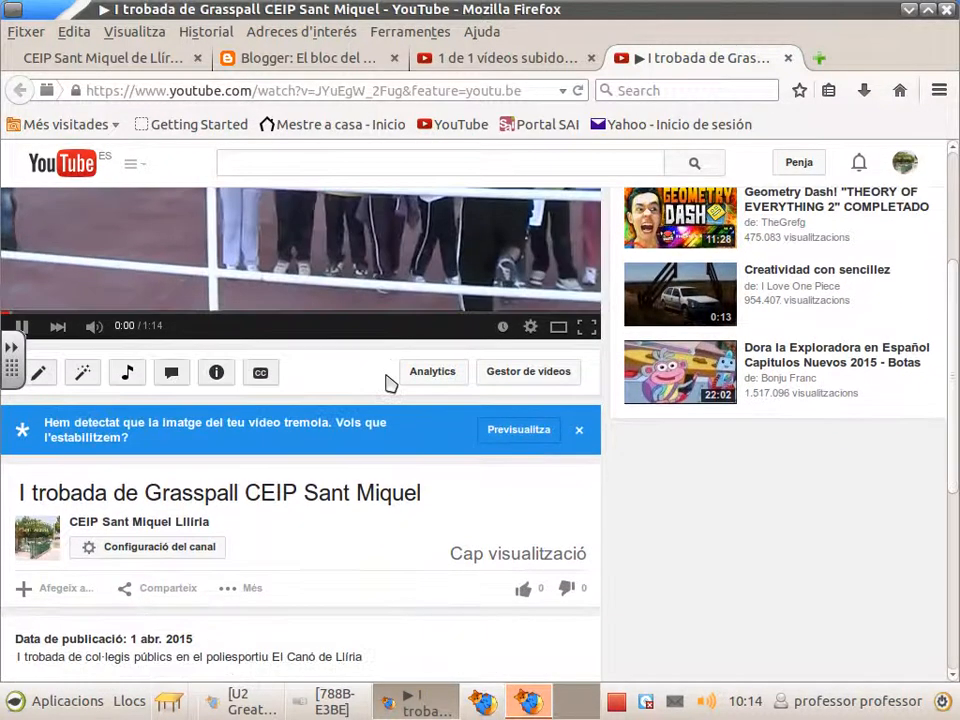
{"action": "scroll", "coordinate": [385, 390], "scroll_direction": "down", "scroll_amount": 2}
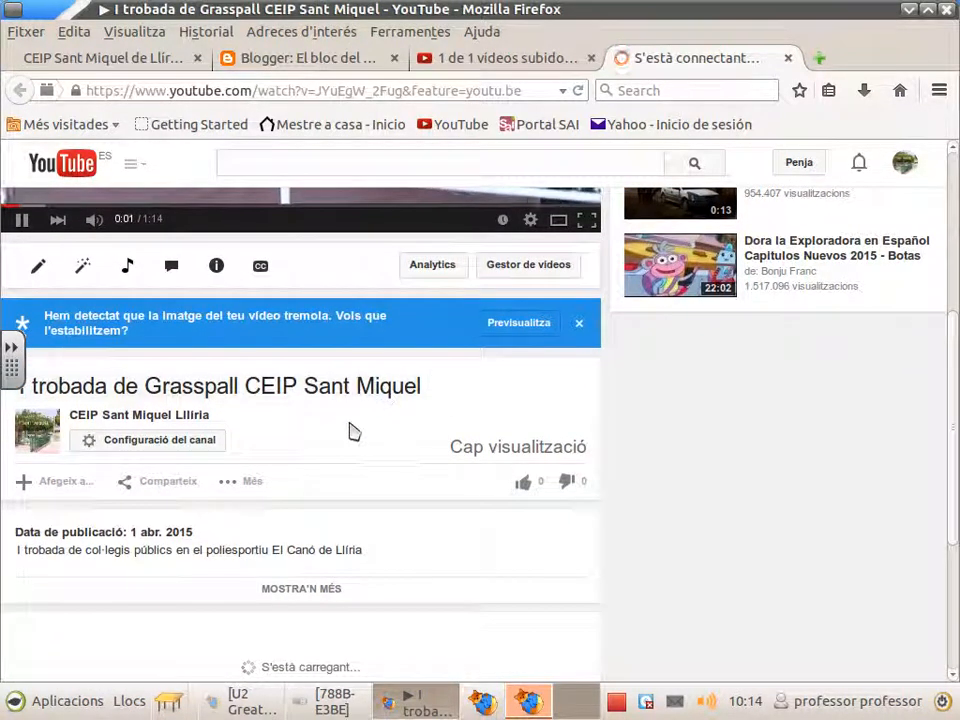
{"action": "scroll", "coordinate": [400, 417], "scroll_direction": "down", "scroll_amount": 2}
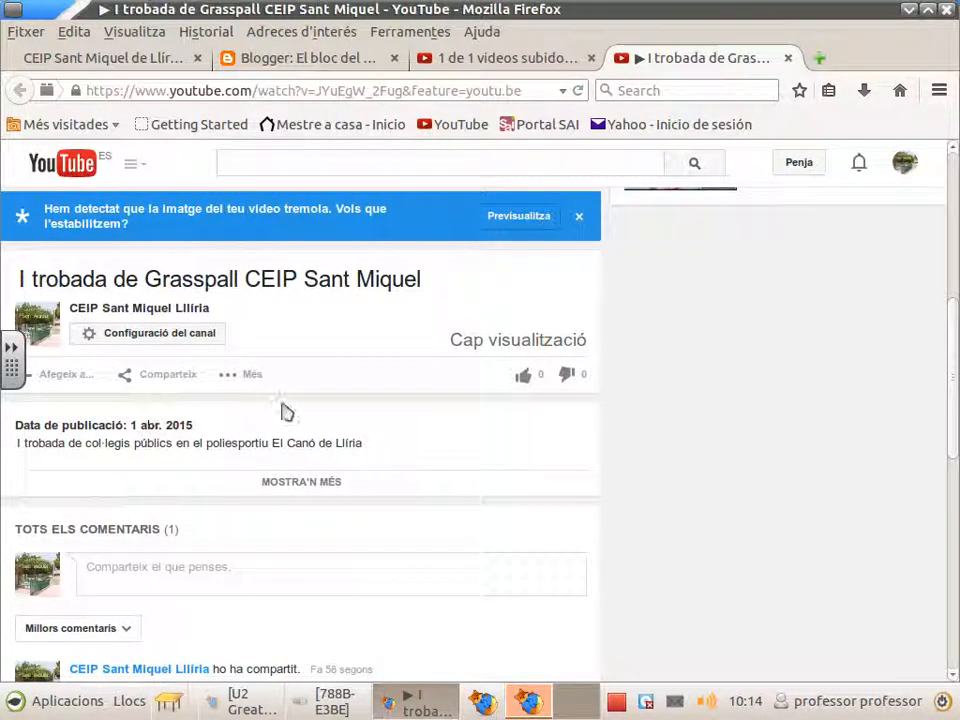
{"action": "left_click", "coordinate": [243, 380]}
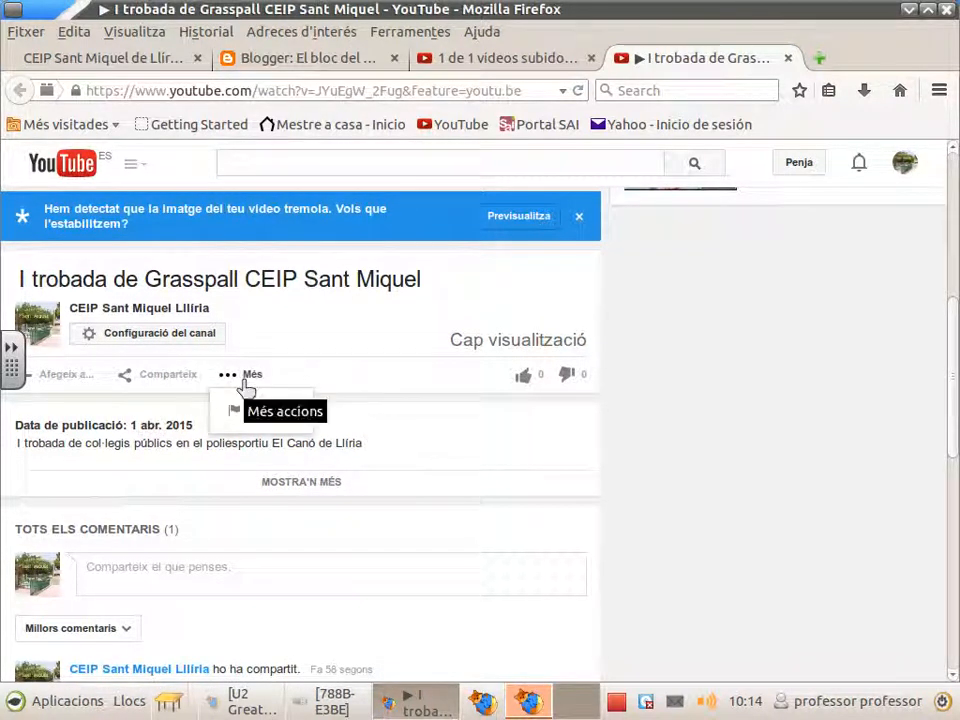
{"action": "left_click", "coordinate": [185, 386]}
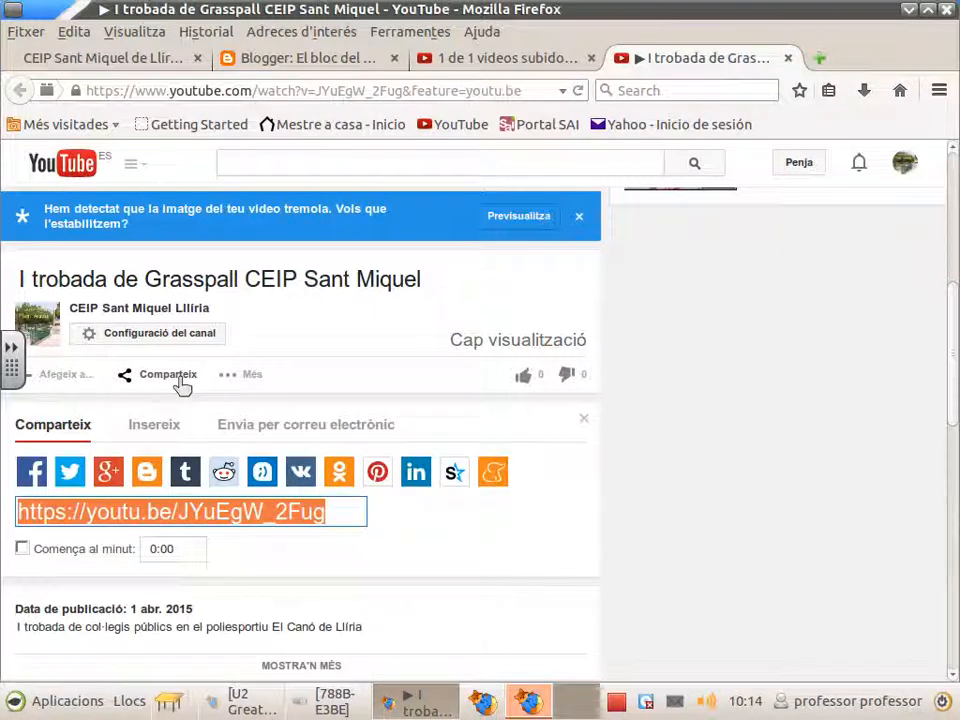
{"action": "scroll", "coordinate": [562, 423], "scroll_direction": "down", "scroll_amount": 2}
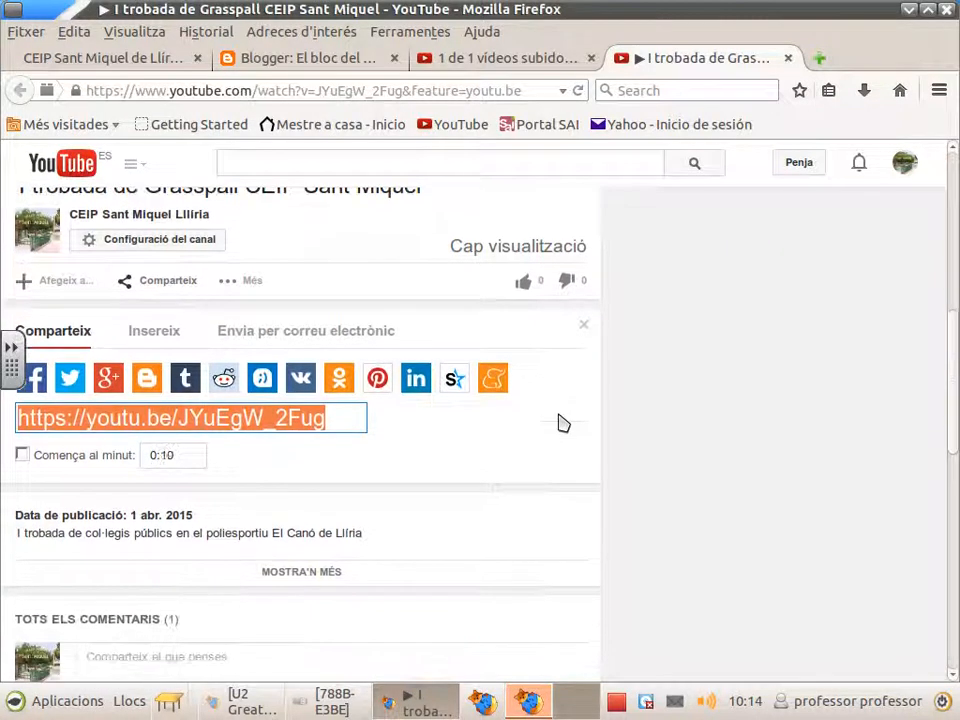
{"action": "scroll", "coordinate": [562, 423], "scroll_direction": "down", "scroll_amount": 2}
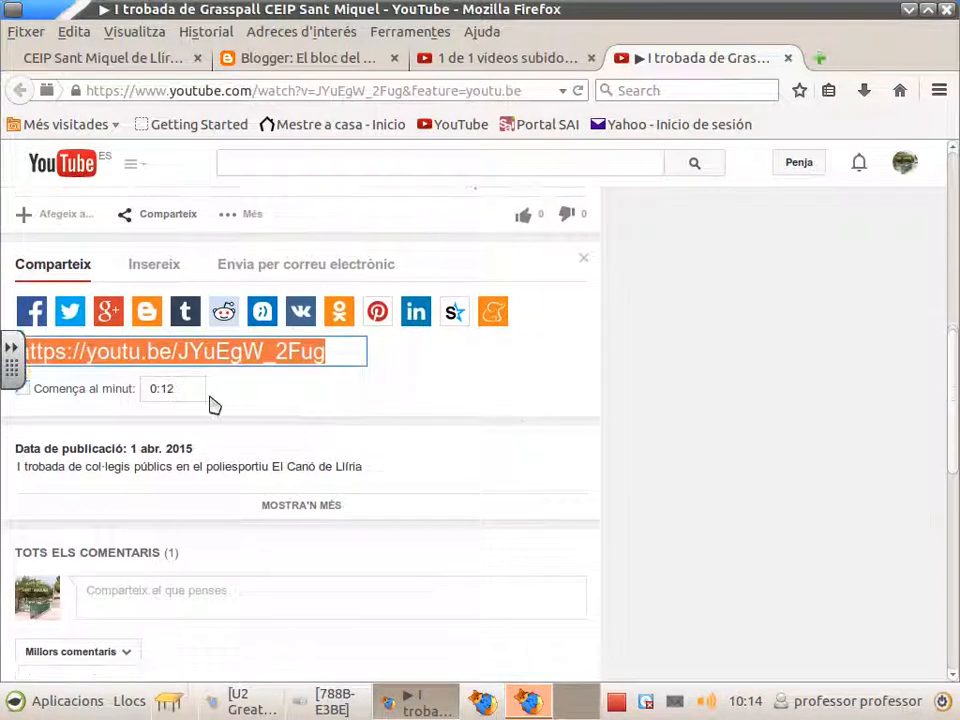
{"action": "scroll", "coordinate": [540, 358], "scroll_direction": "up", "scroll_amount": 3}
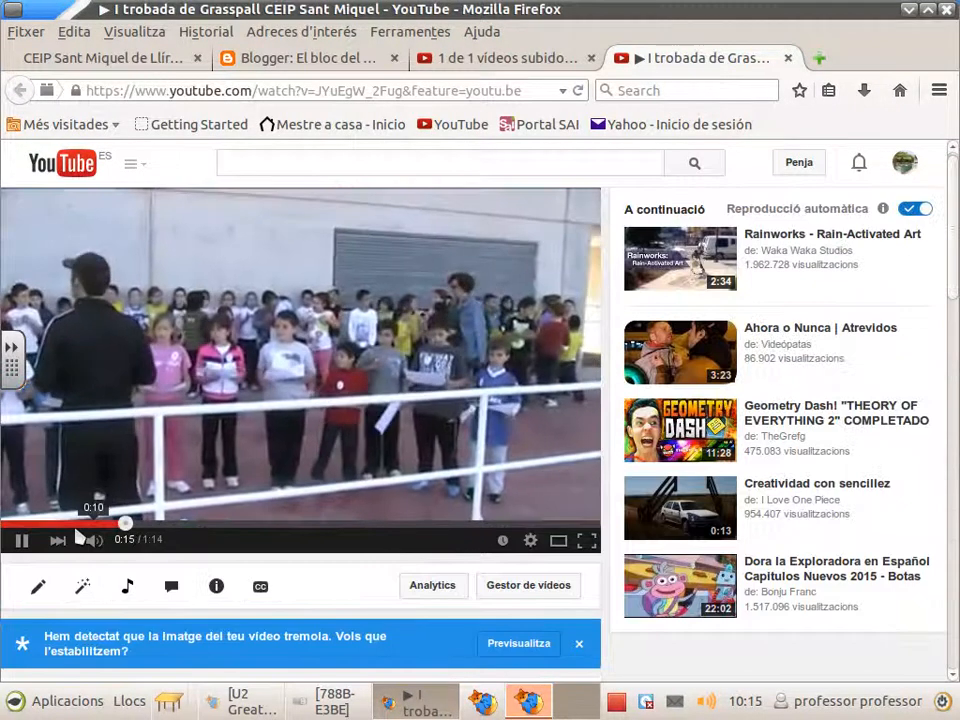
{"action": "left_click", "coordinate": [22, 542]}
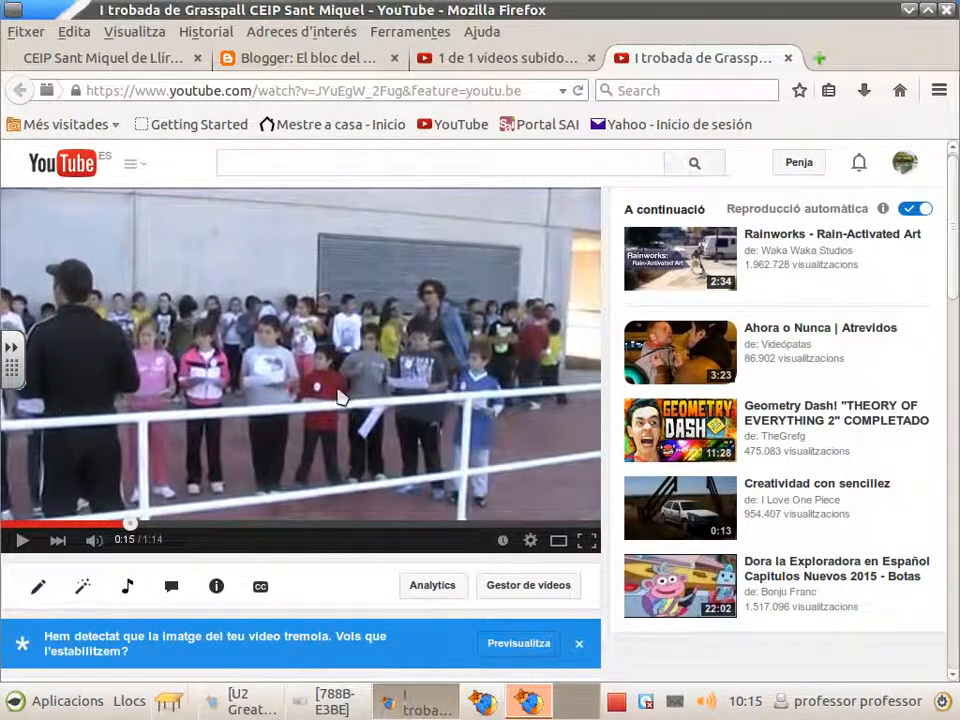
{"action": "scroll", "coordinate": [341, 396], "scroll_direction": "down", "scroll_amount": 5}
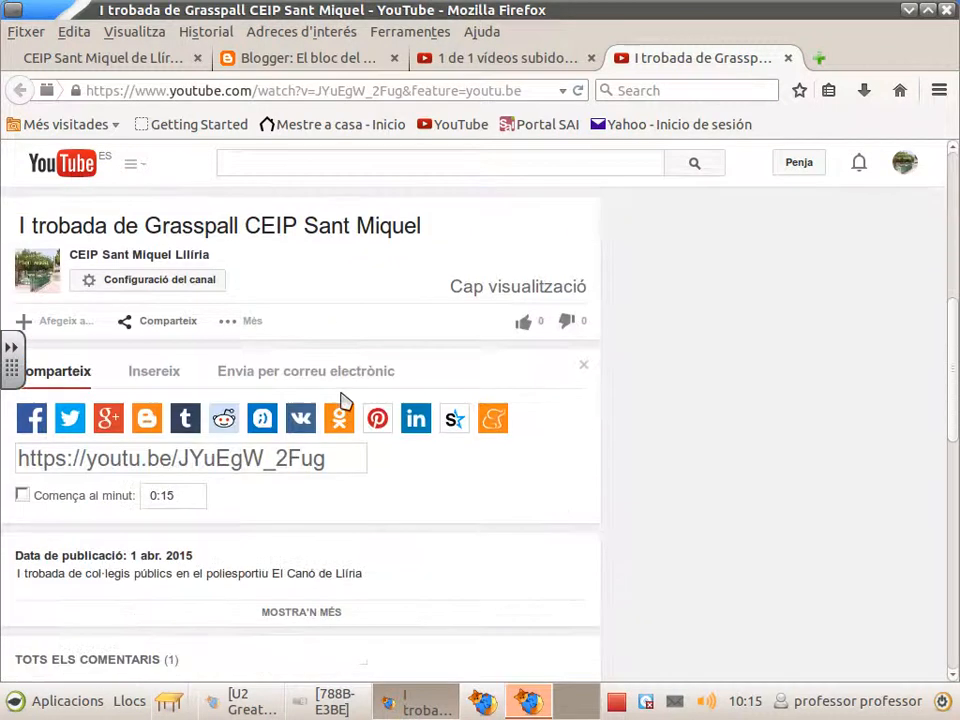
{"action": "scroll", "coordinate": [343, 398], "scroll_direction": "down", "scroll_amount": 2}
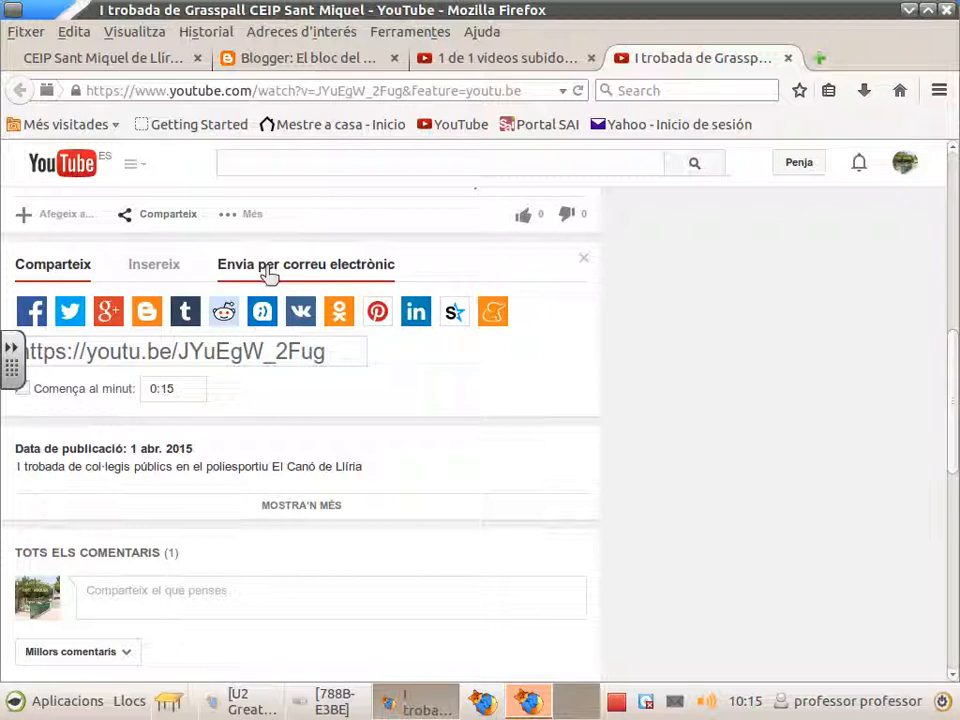
Step: Show the Insereix embed code (560×315 iframe) and copy it to the clipboard
{"action": "left_click", "coordinate": [170, 272]}
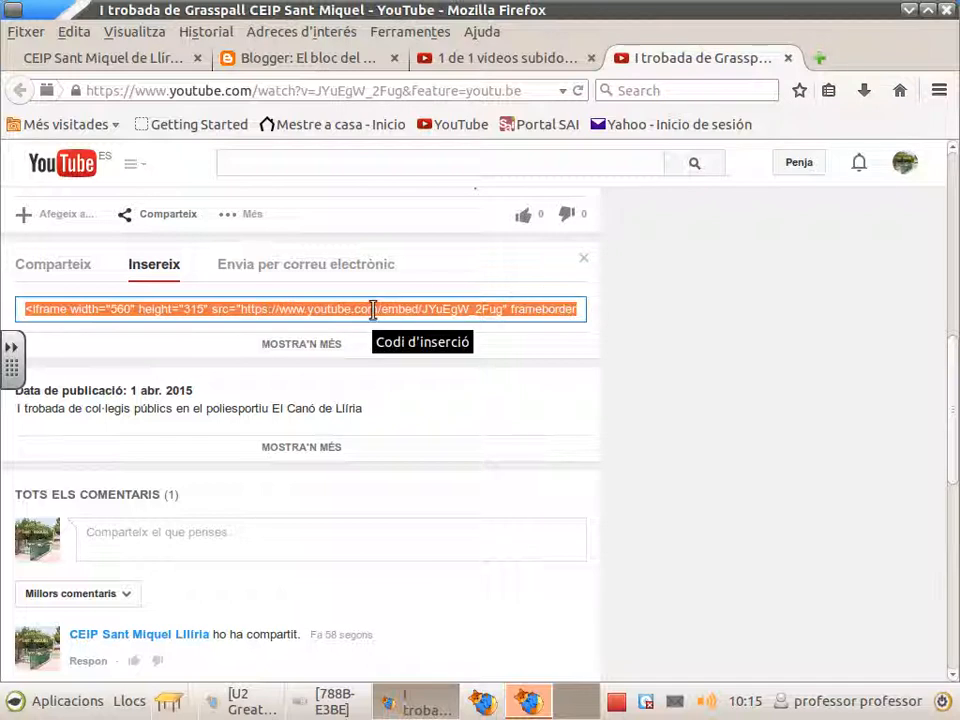
{"action": "right_click", "coordinate": [374, 312]}
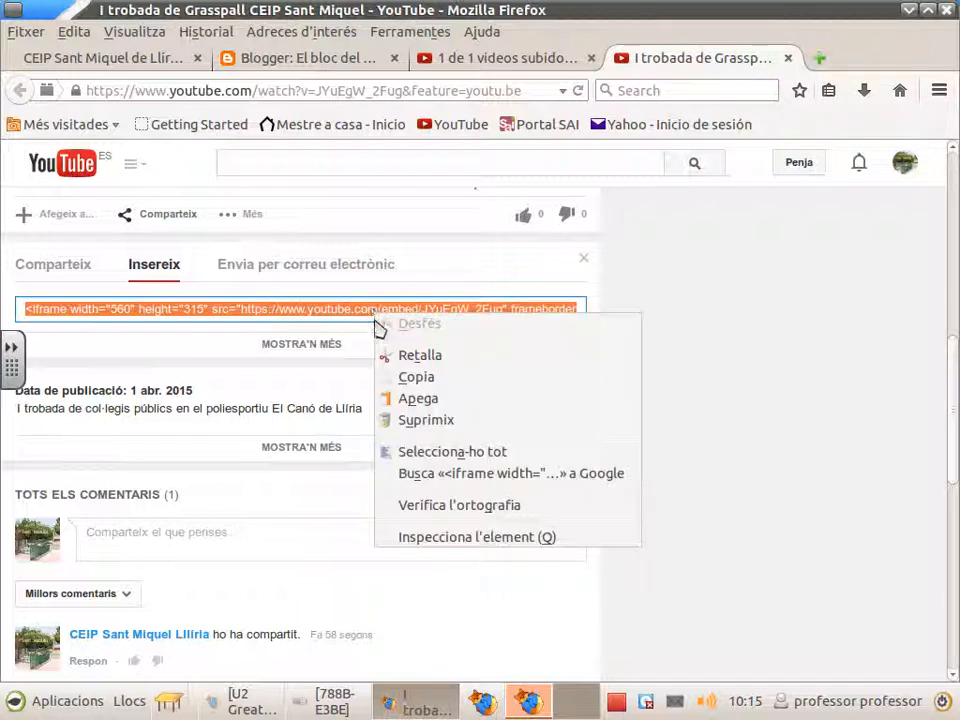
{"action": "left_click", "coordinate": [410, 378]}
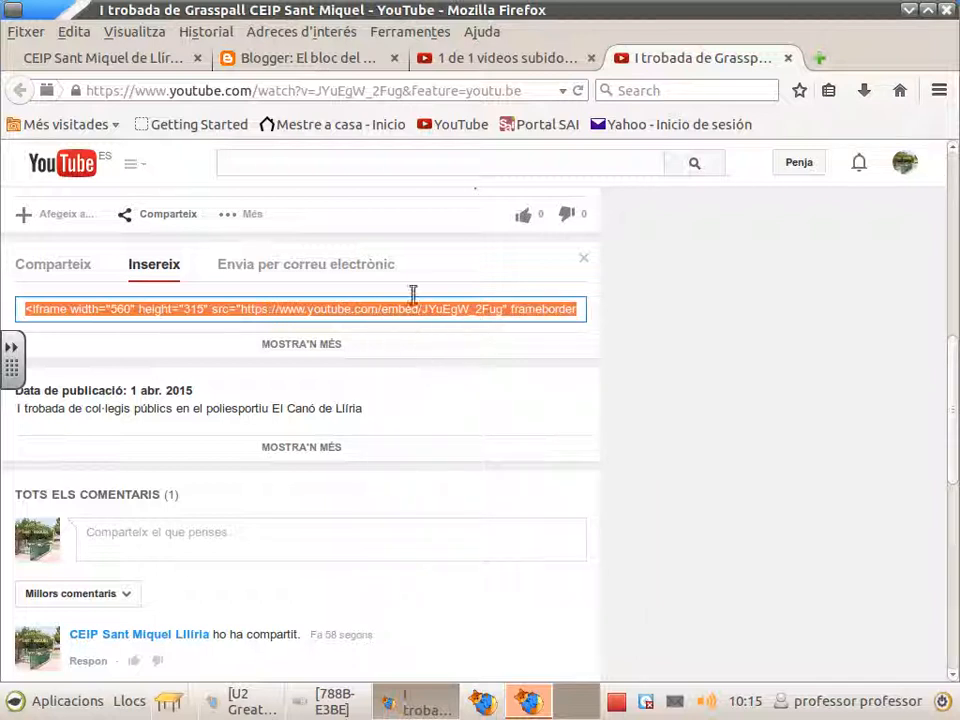
Step: Paste the YouTube iframe code into the Blogger post's HTML source, then return to Redacta view
{"action": "left_click", "coordinate": [315, 62]}
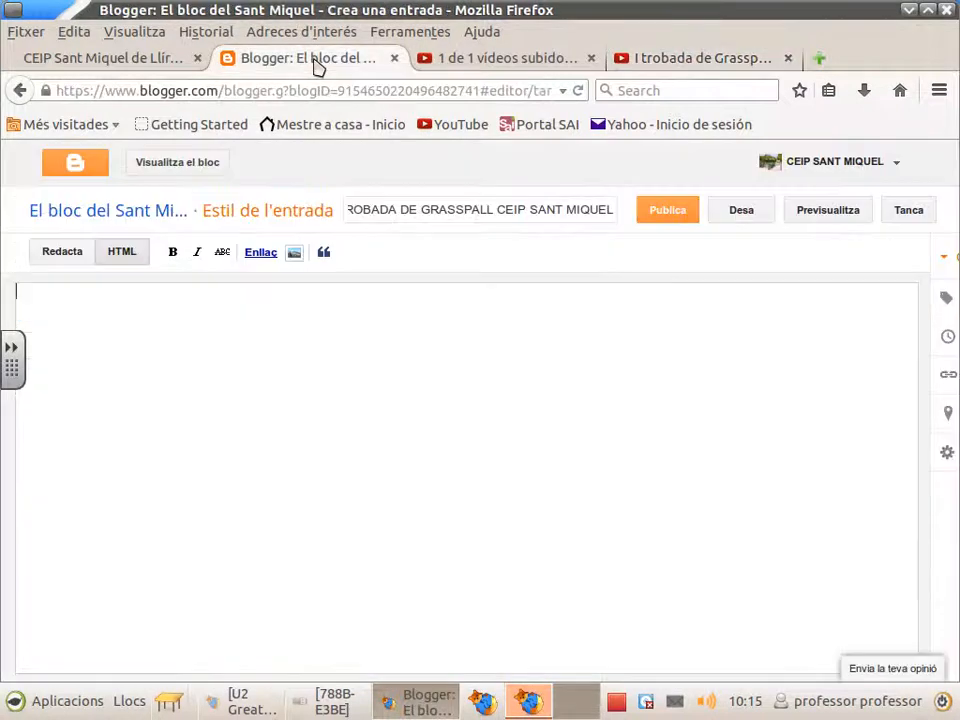
{"action": "left_click", "coordinate": [127, 256]}
{"action": "right_click", "coordinate": [37, 296]}
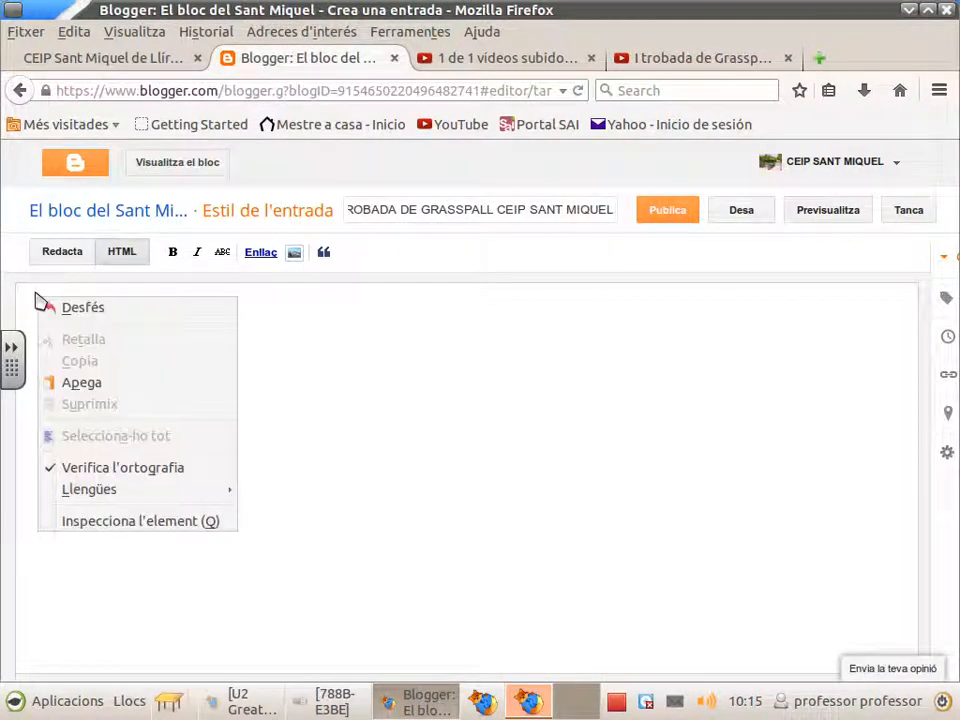
{"action": "left_click", "coordinate": [82, 384]}
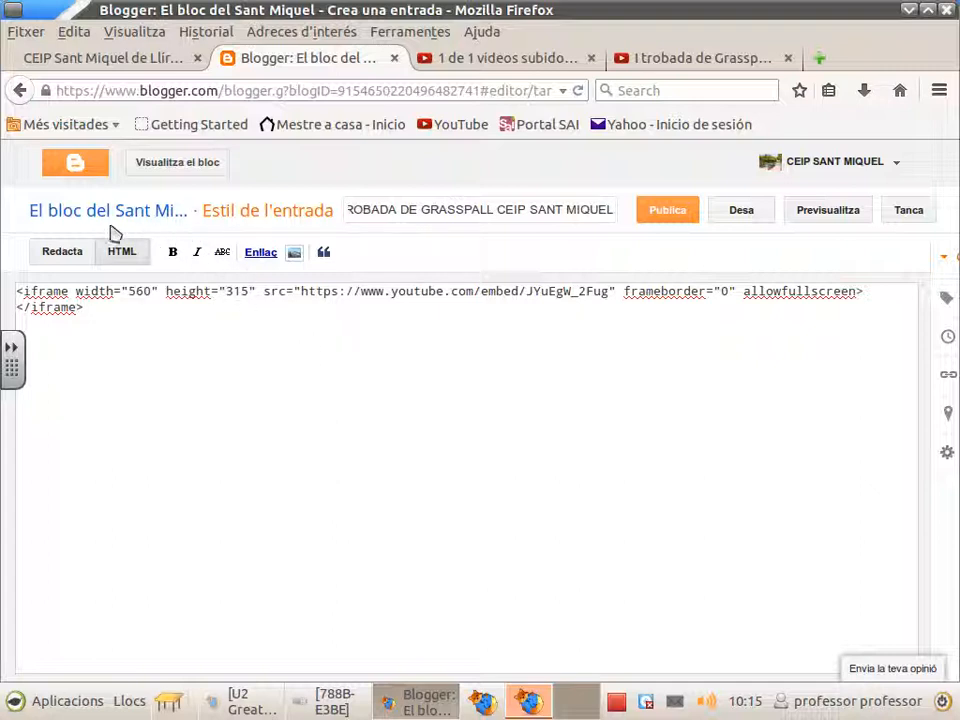
{"action": "left_click", "coordinate": [62, 252]}
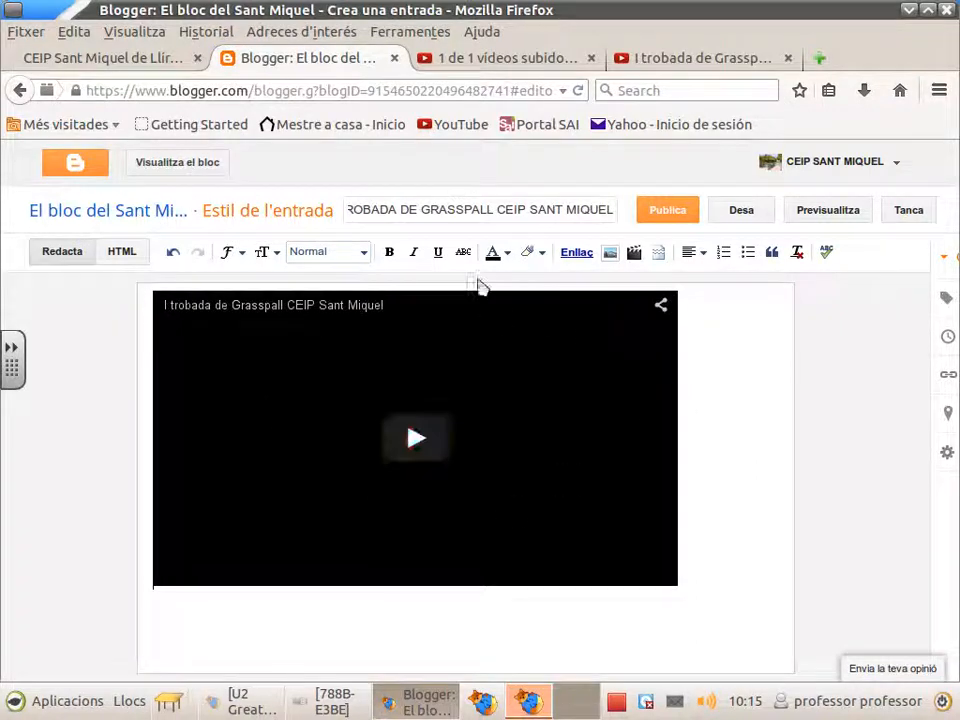
Step: Check the HTML and Redacta views, then set the embedded video's alignment to Centre
{"action": "left_click", "coordinate": [121, 256]}
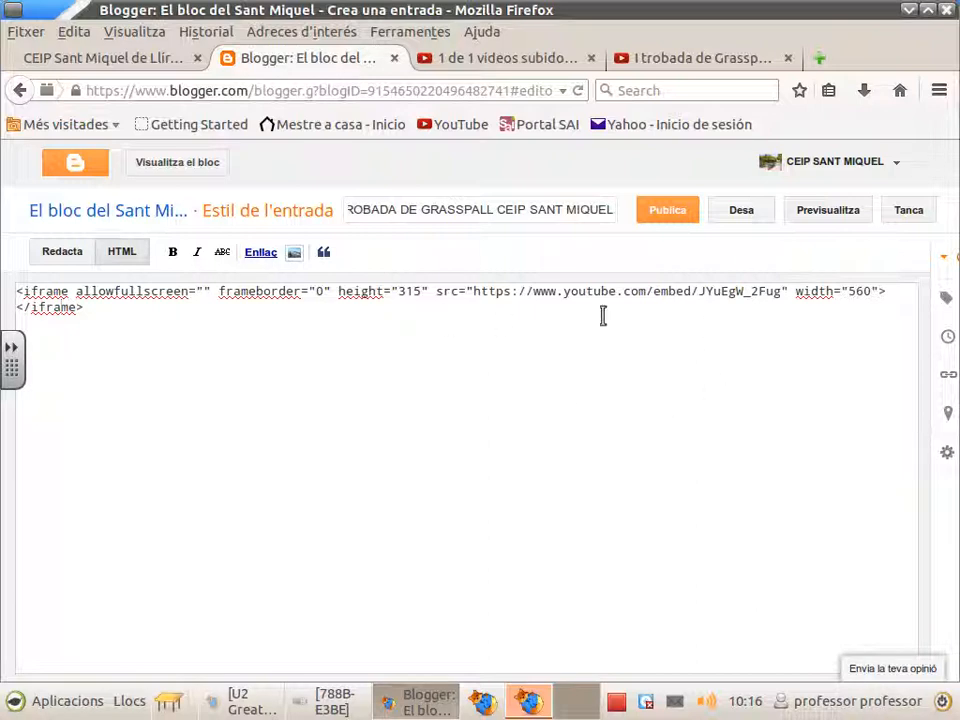
{"action": "left_click", "coordinate": [64, 256]}
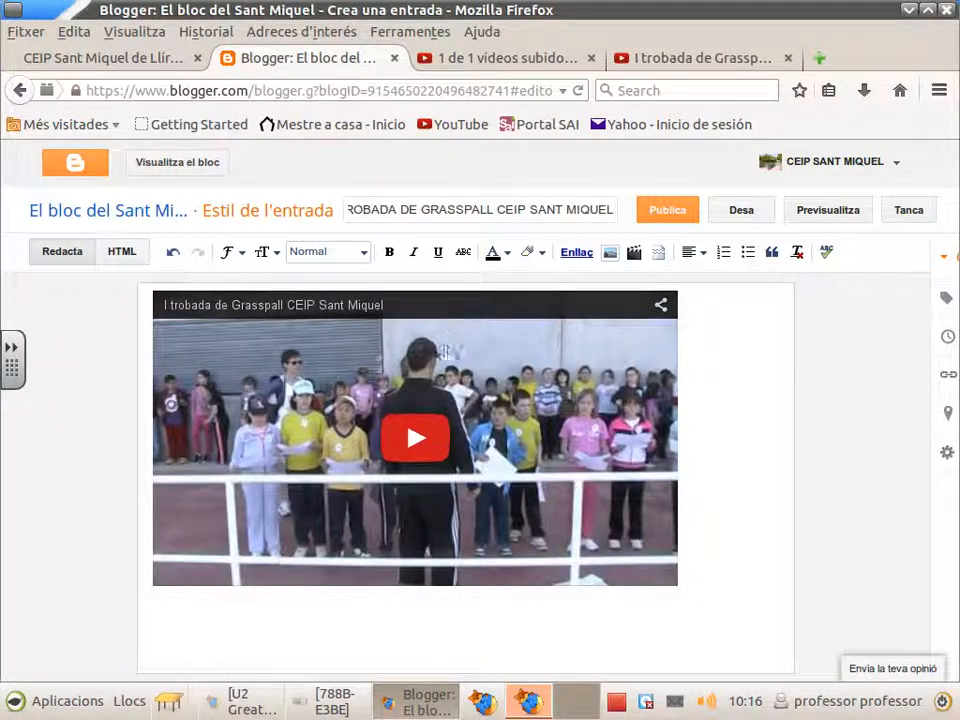
{"action": "left_click", "coordinate": [703, 254]}
{"action": "left_click", "coordinate": [713, 302]}
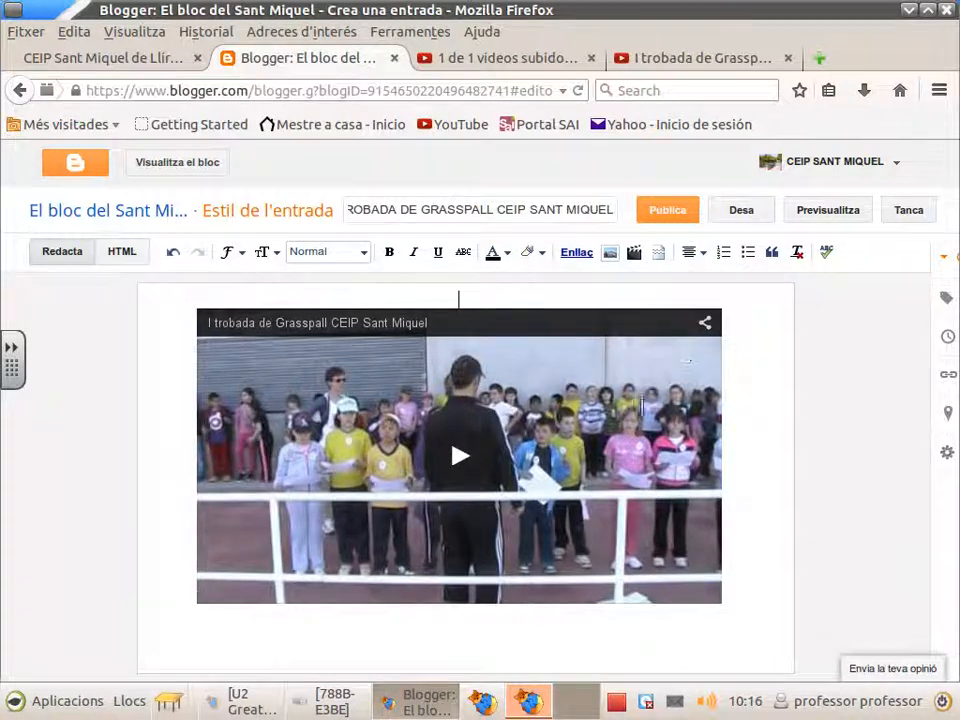
{"action": "left_click", "coordinate": [701, 257]}
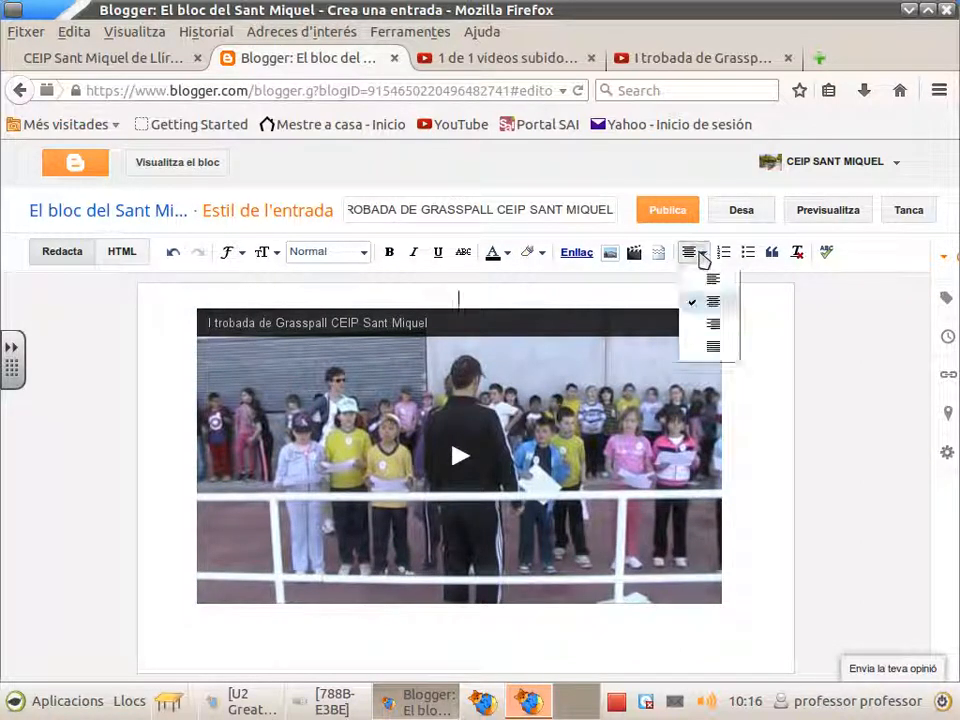